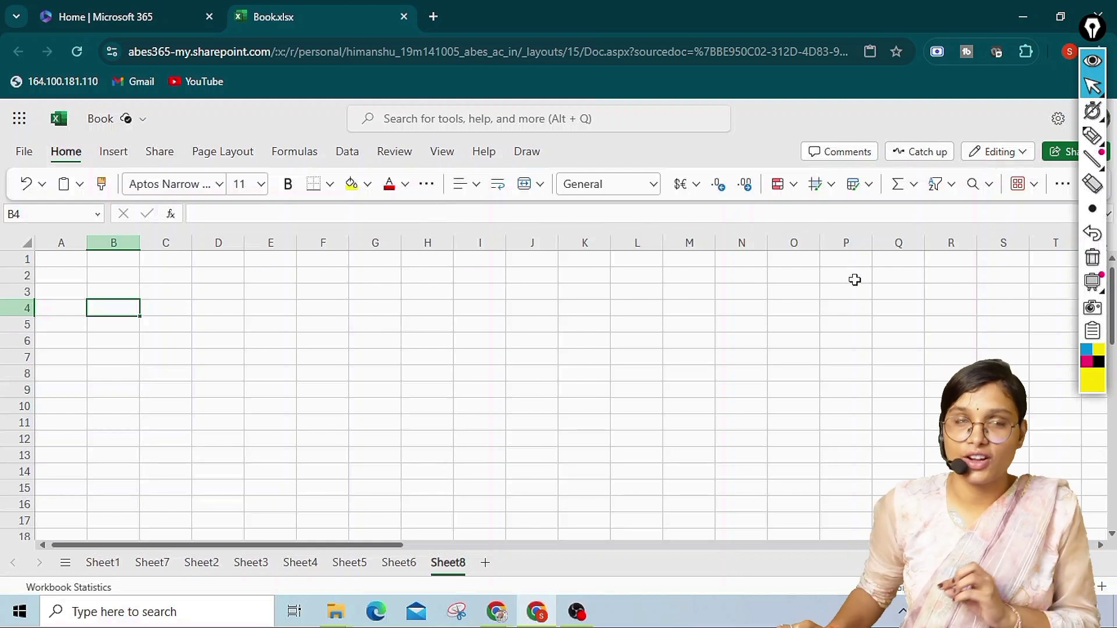
Enter the numbers 77, 90 and 80 in cells D1 to D3
left_click(911, 187)
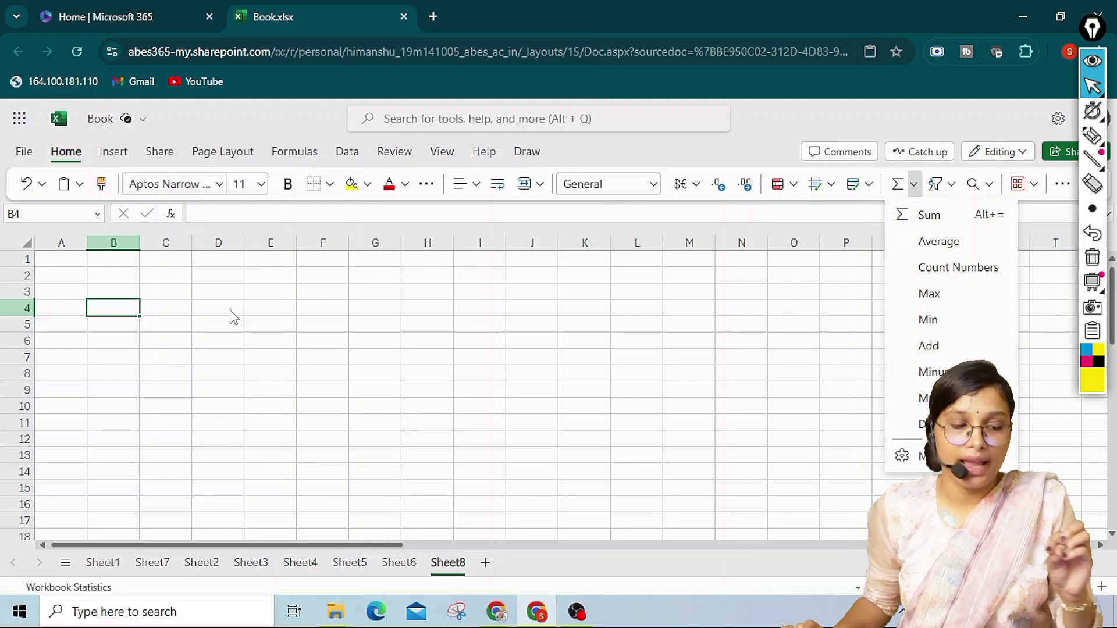
left_click(220, 260)
left_click(219, 256)
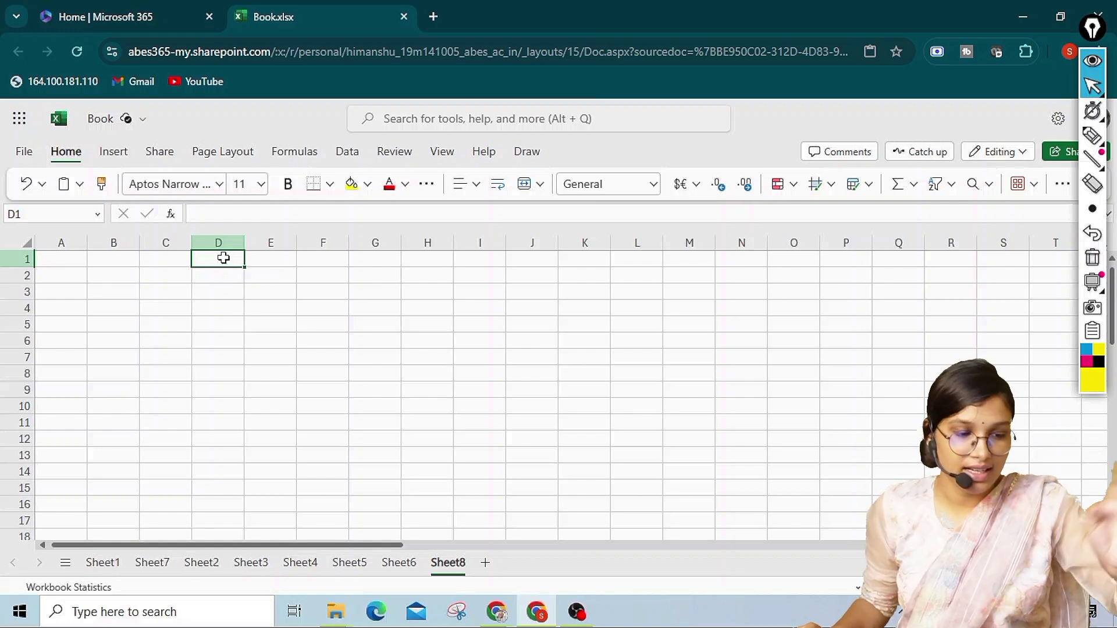
type("77")
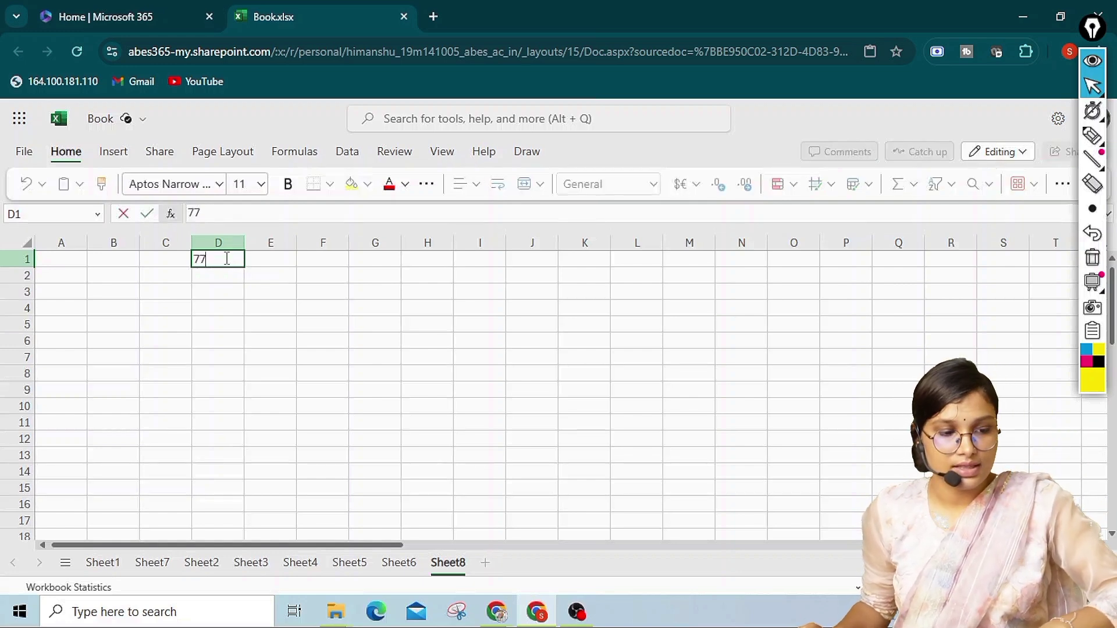
key("Return")
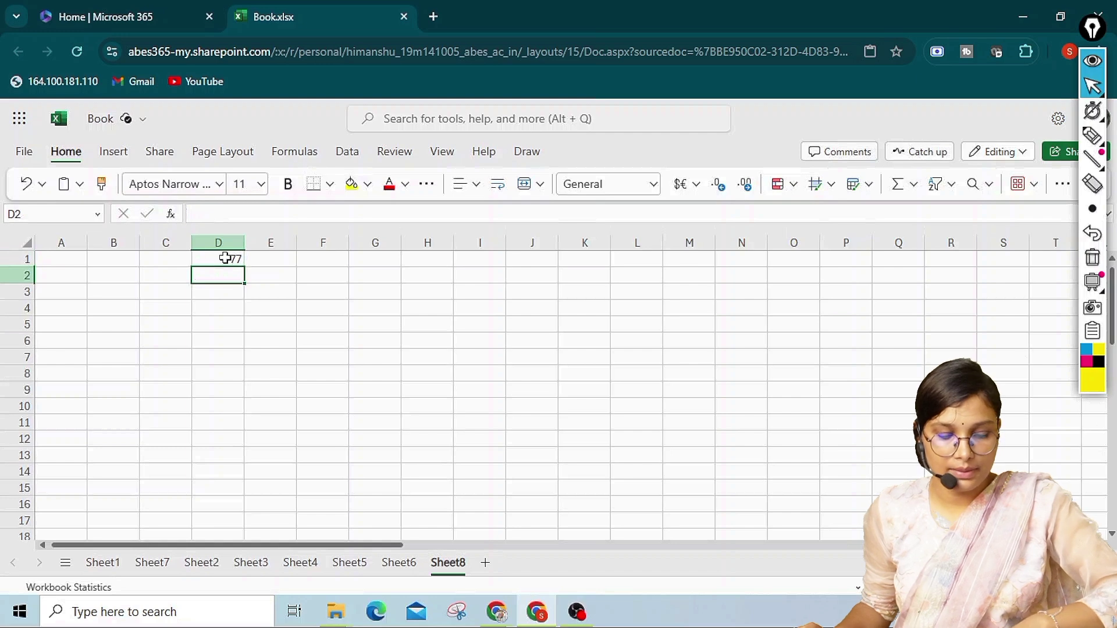
type("90")
key("Return")
type("80")
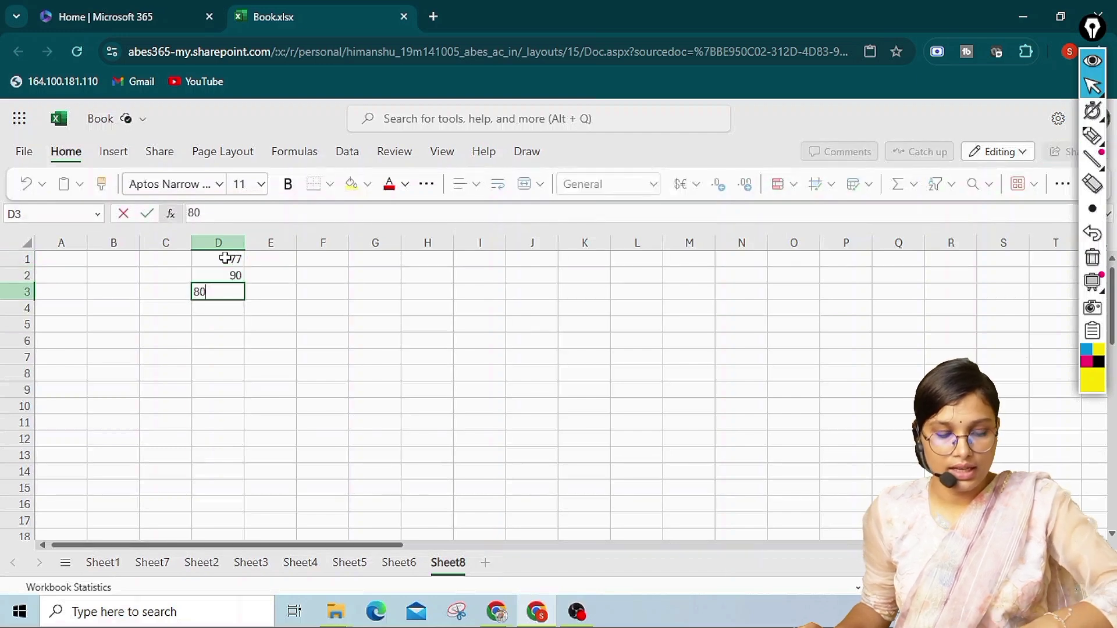
key("Return")
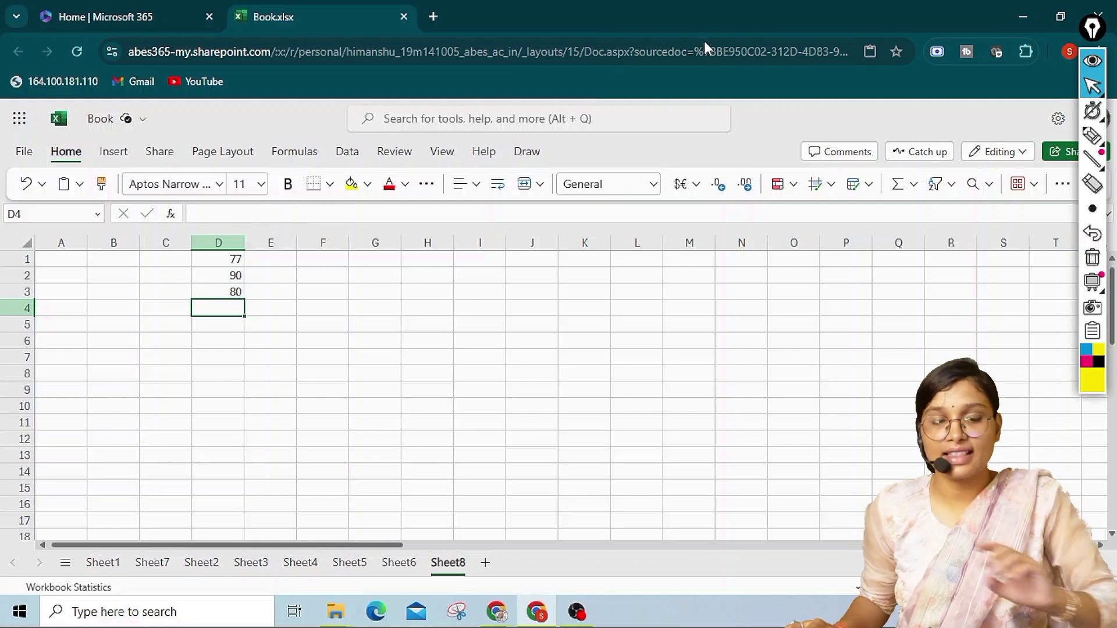
Insert an AutoSum total of D1:D3 in cell D4 and check its formula
left_click(914, 184)
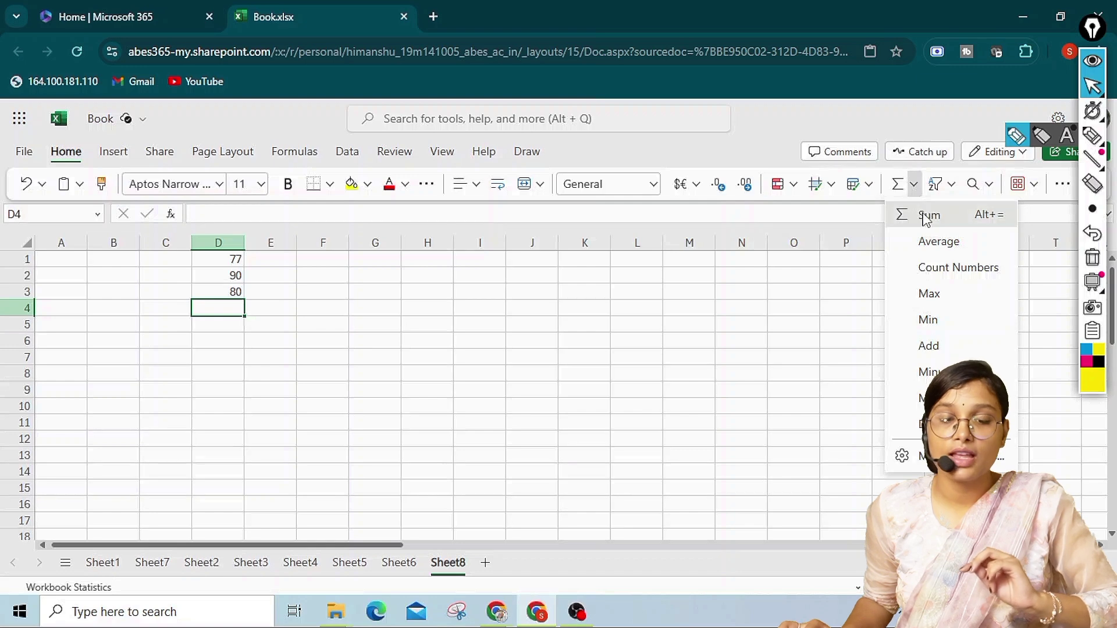
left_click(928, 216)
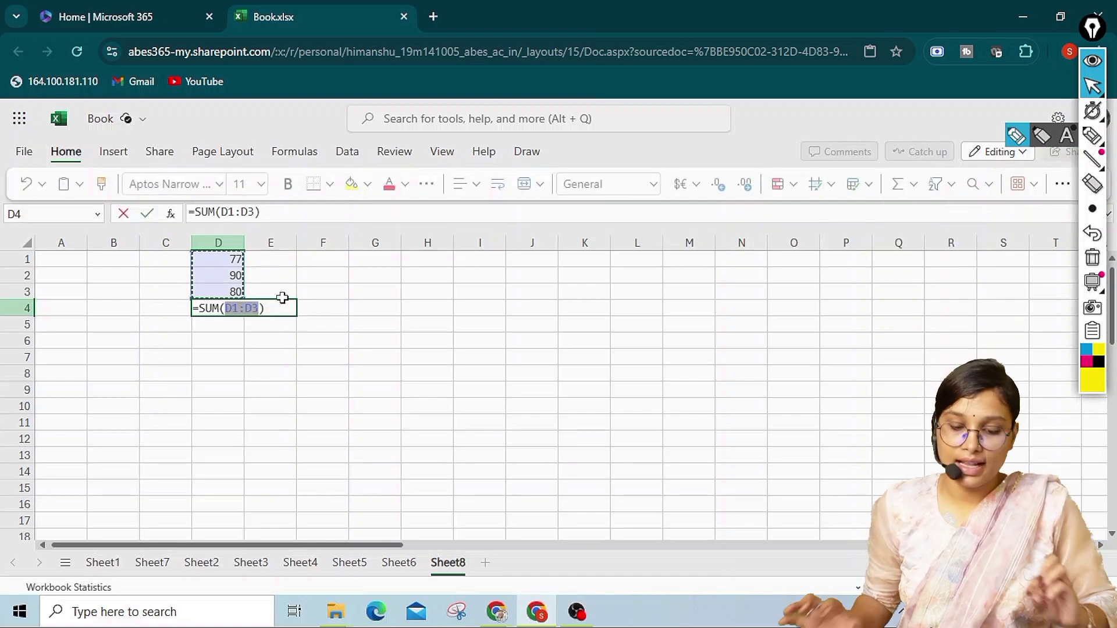
key("Return")
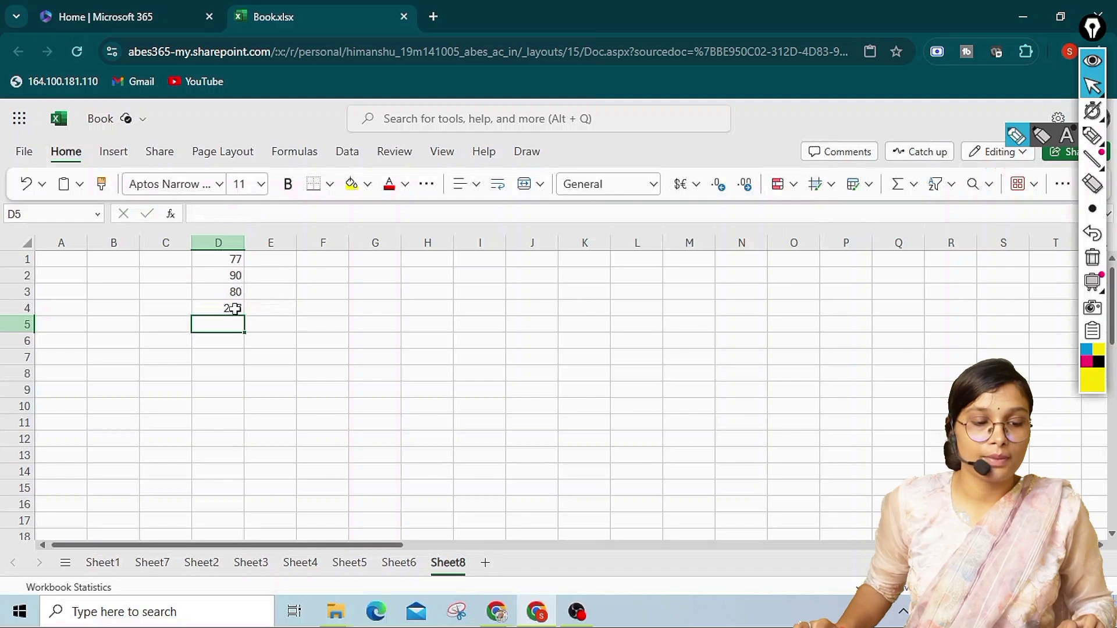
left_click(226, 309)
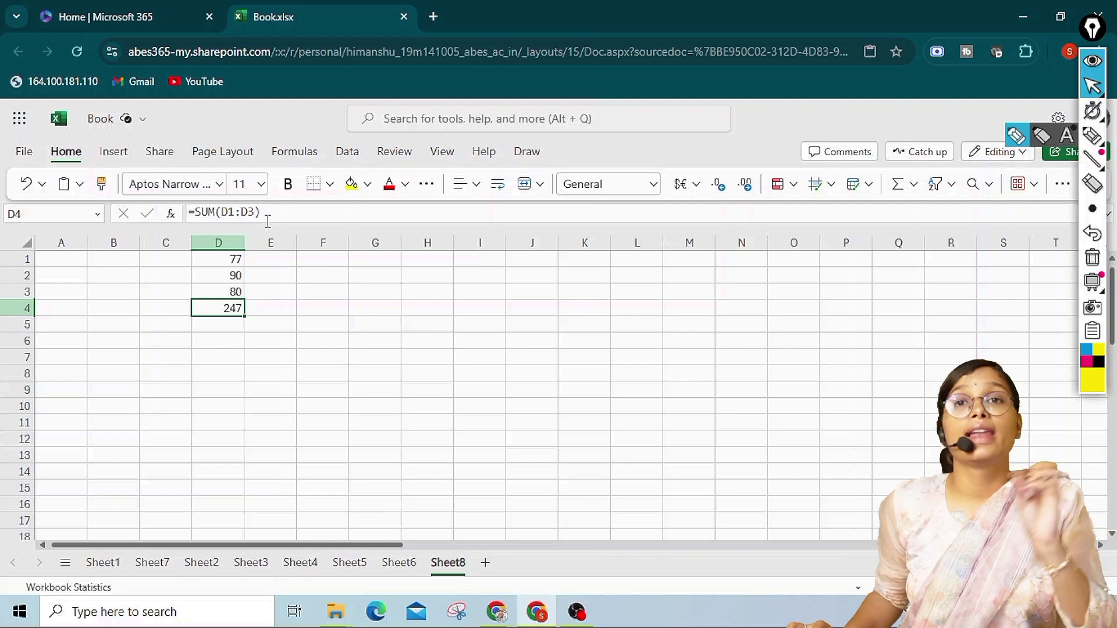
Insert the Average function over D1:D4 in cell D5 and check its formula
left_click(209, 328)
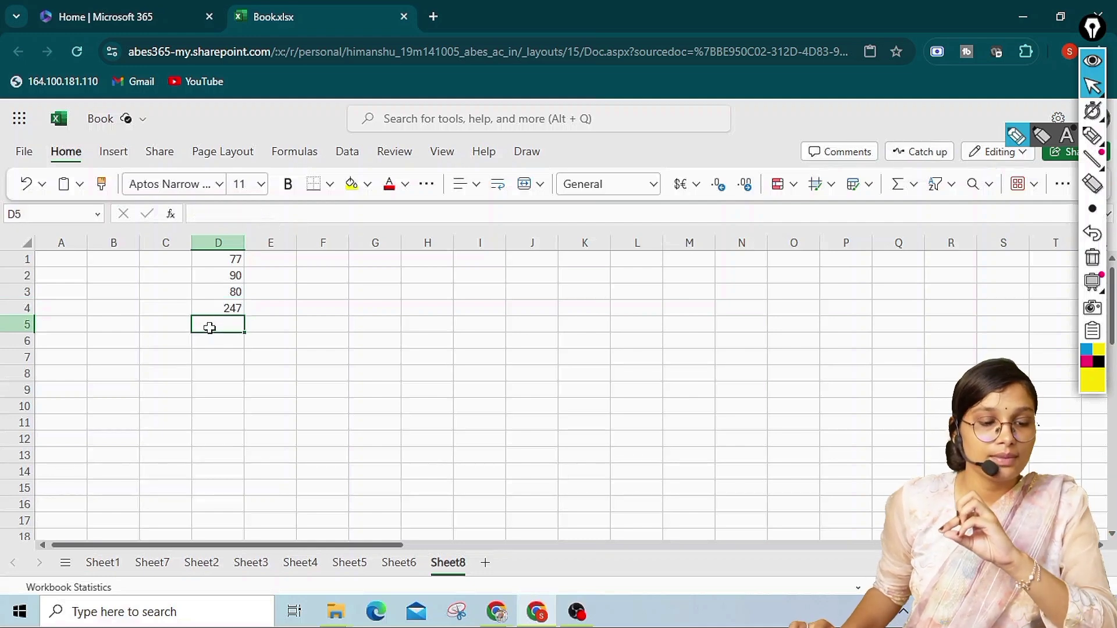
left_click(914, 187)
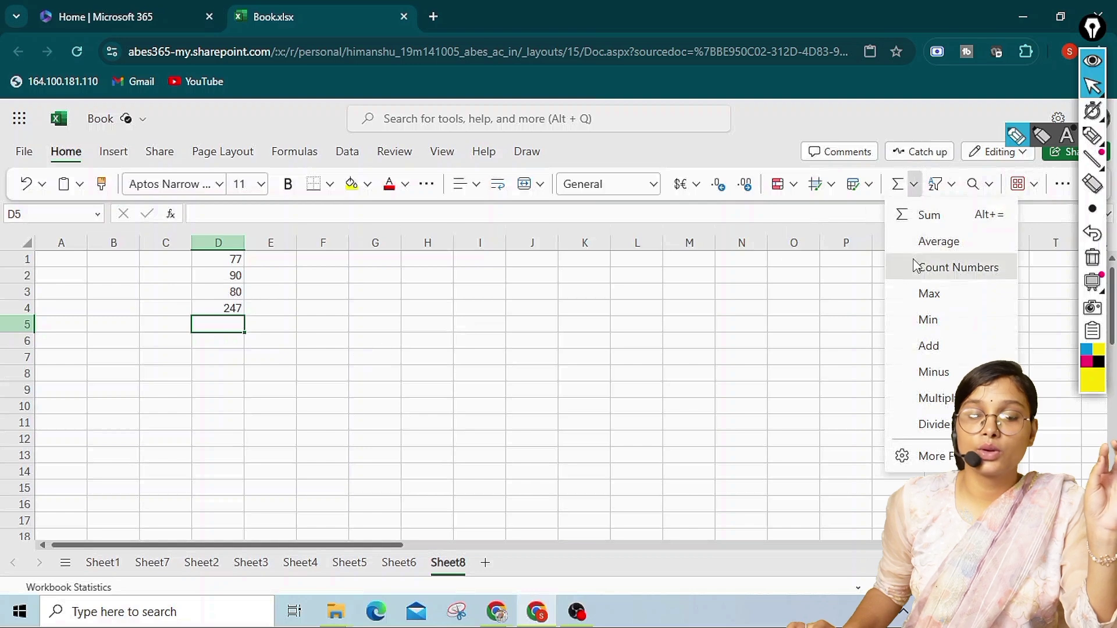
left_click(954, 244)
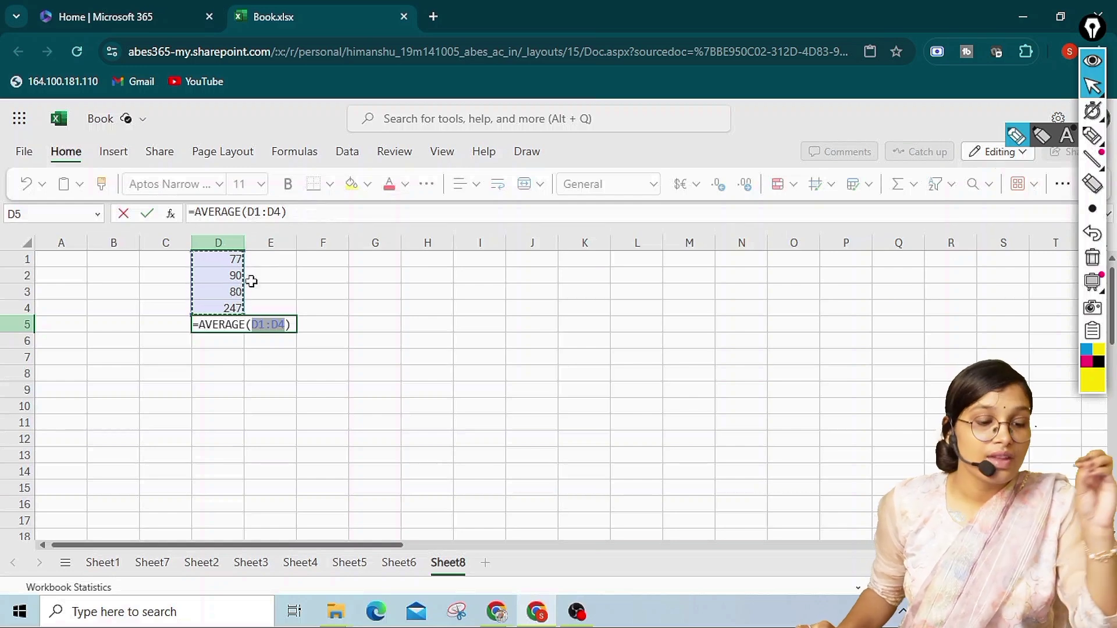
key("Return")
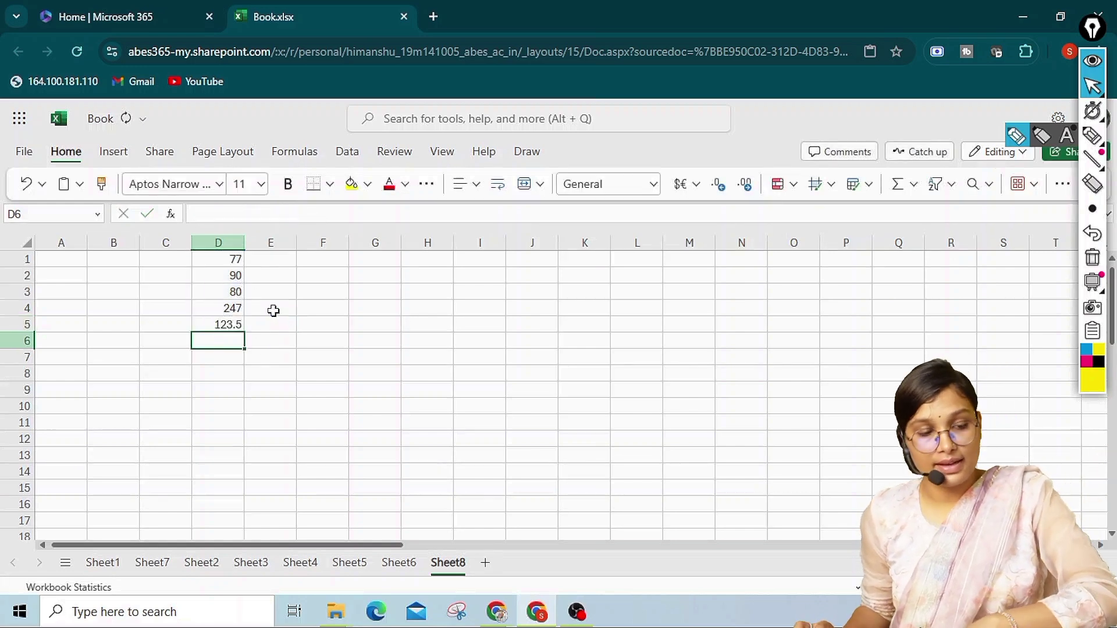
left_click(235, 325)
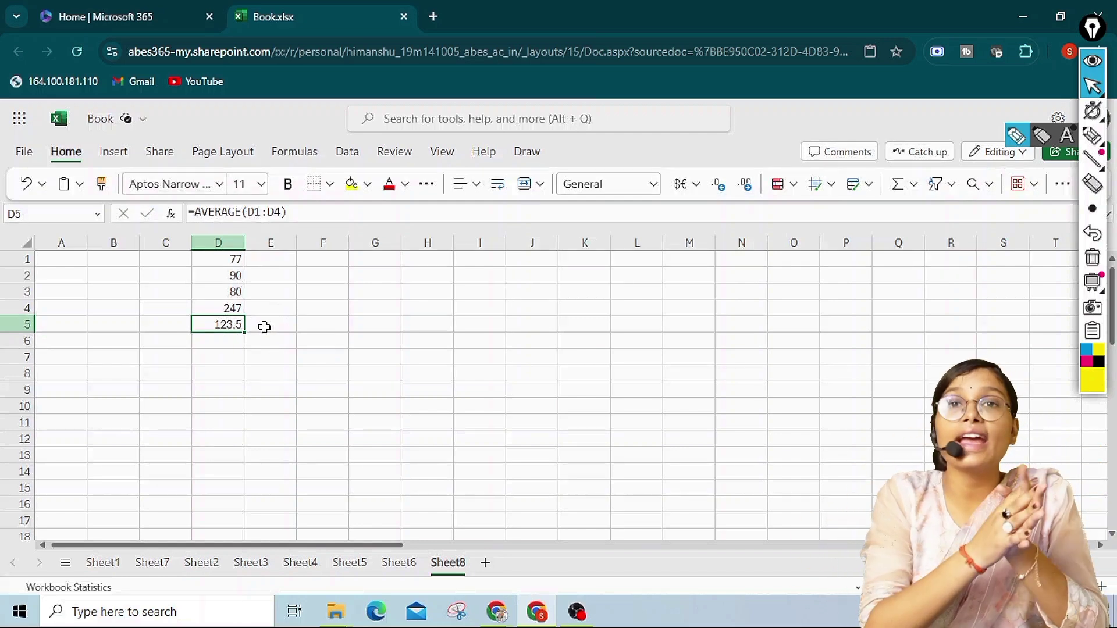
Insert the Count Numbers function over D1:D5 in cell D6 and check its formula
left_click(224, 342)
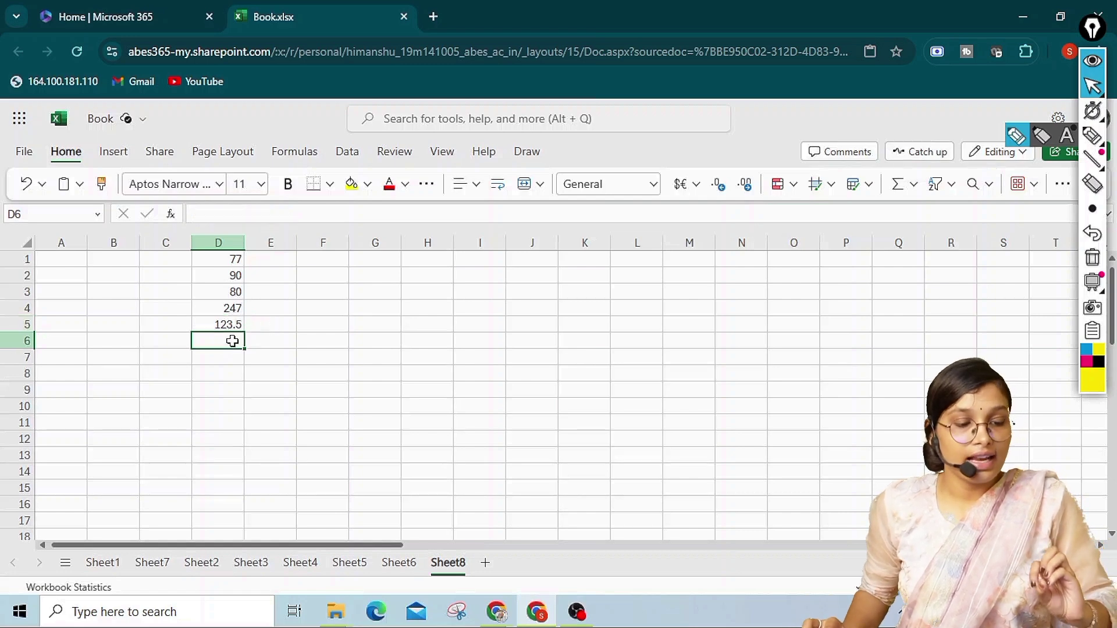
left_click(913, 183)
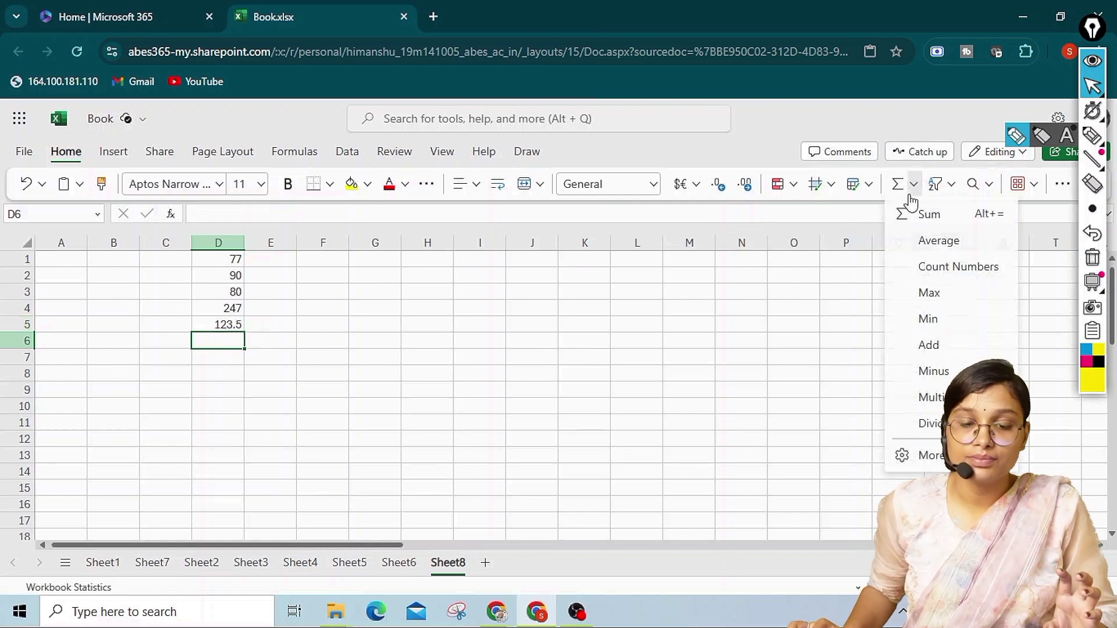
left_click(958, 267)
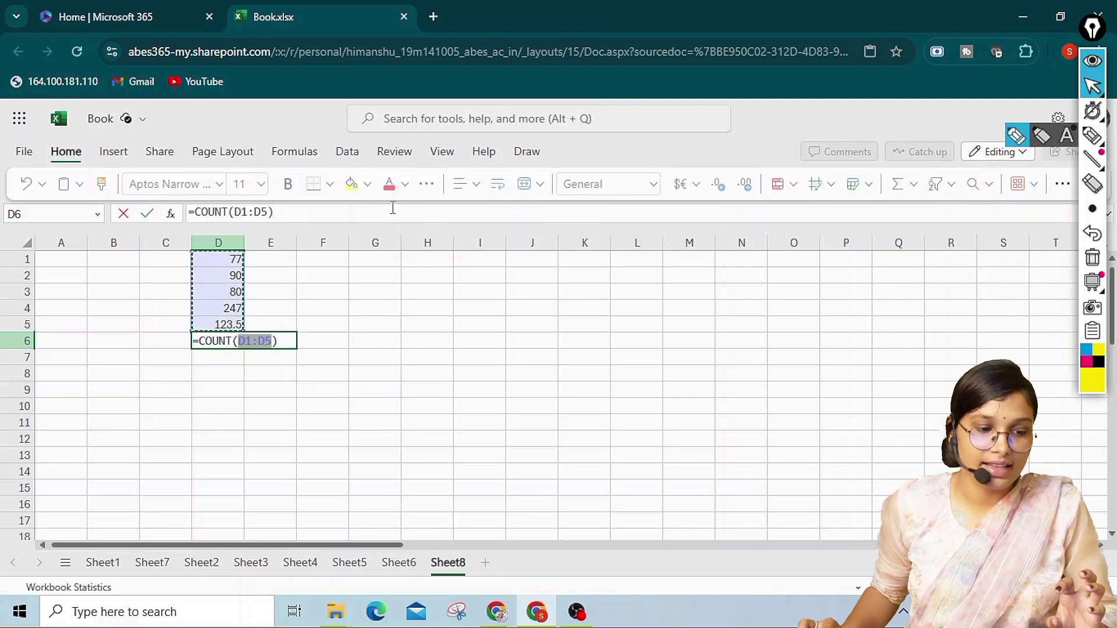
key("Return")
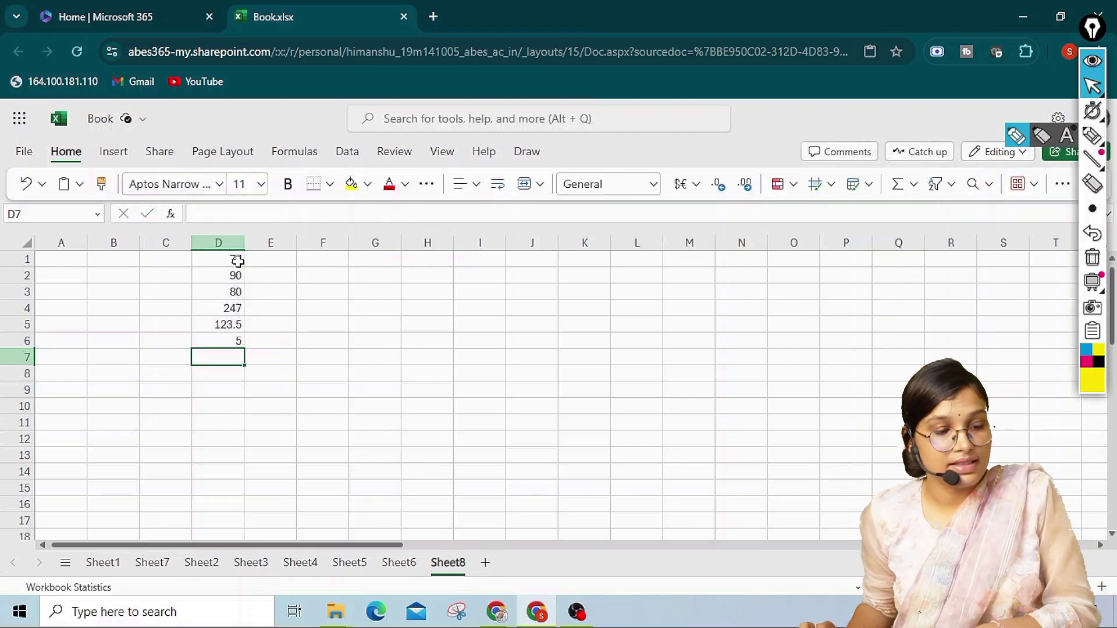
double_click(226, 327)
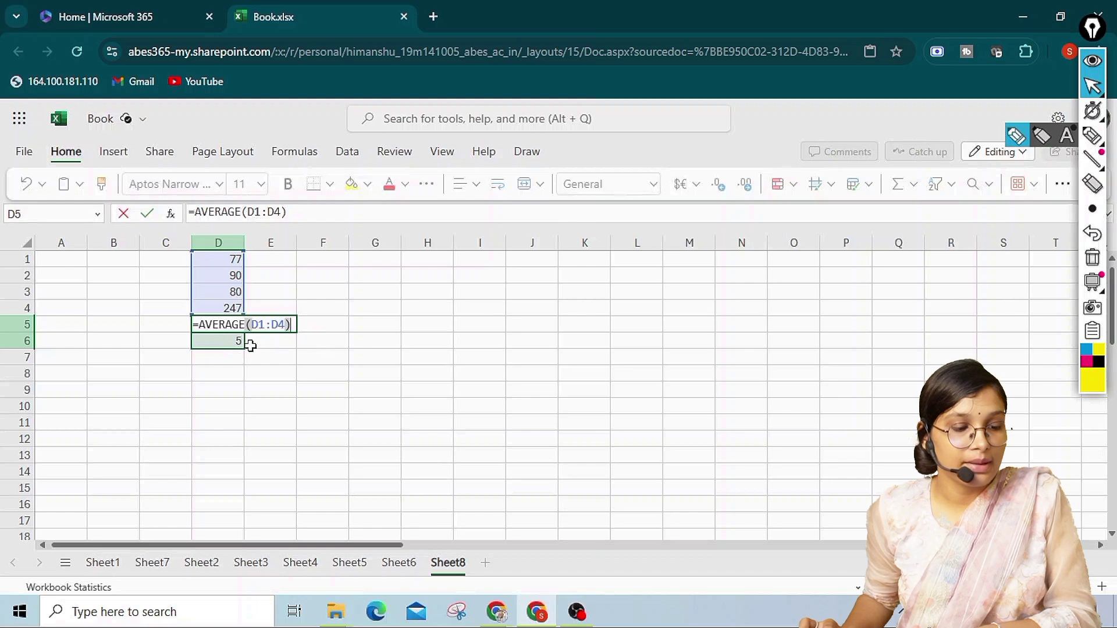
left_click(251, 341)
left_click(224, 341)
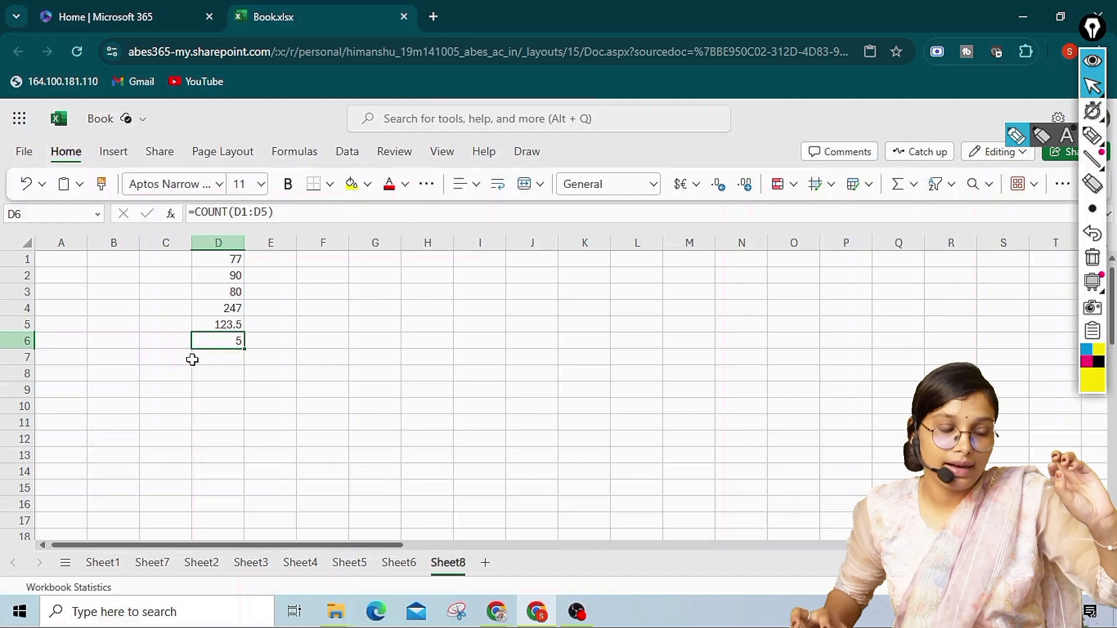
Insert the Max function over D1:D6 in cell D7 and check its formula
left_click(227, 363)
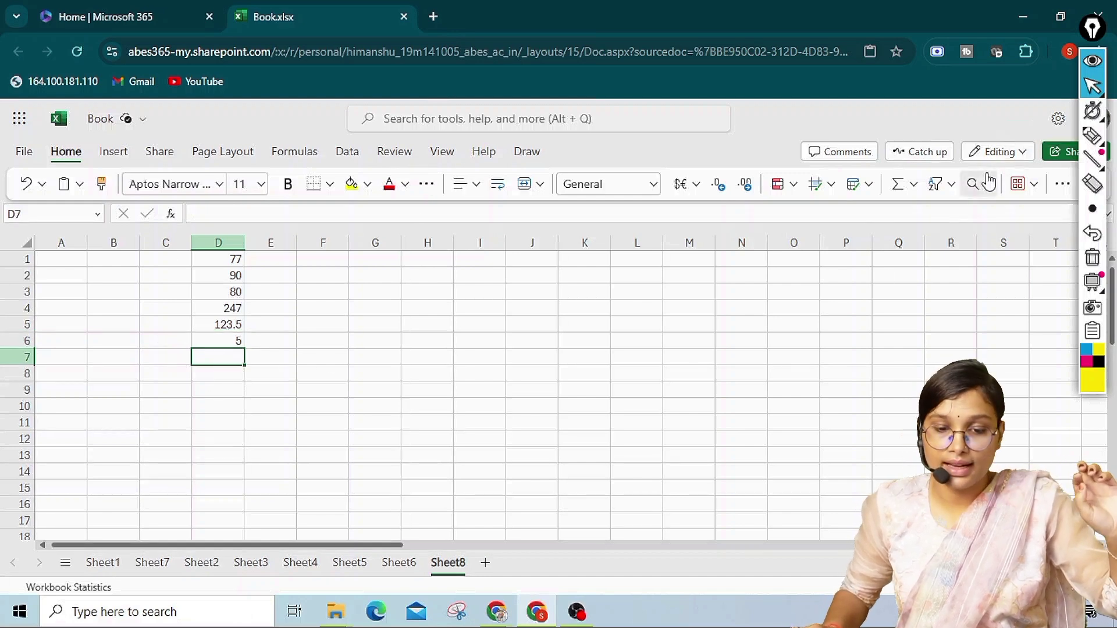
left_click(914, 185)
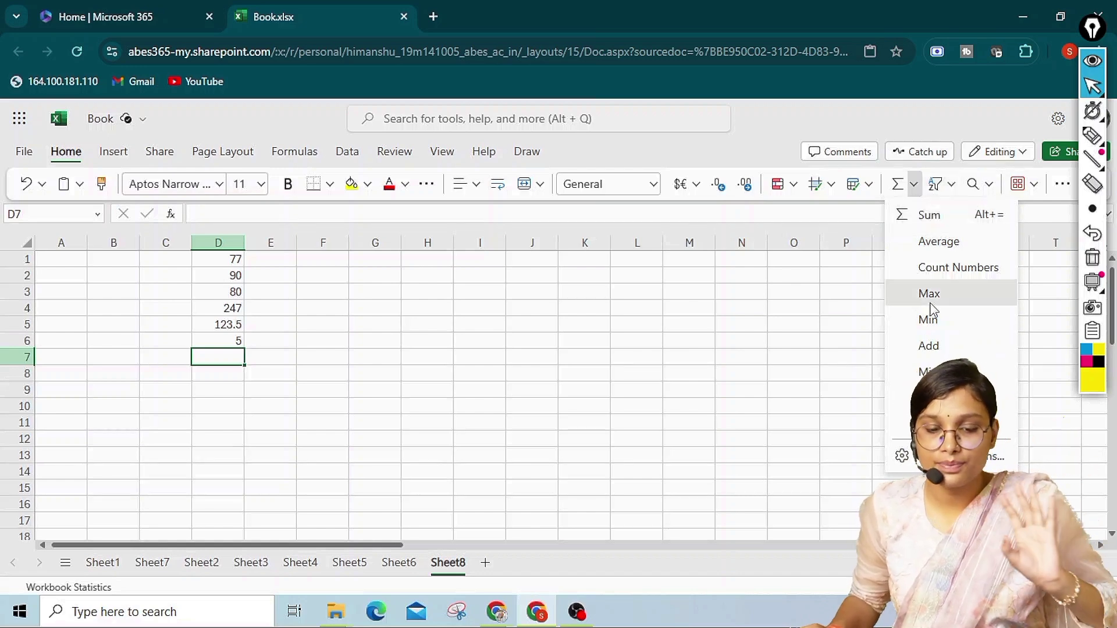
left_click(940, 300)
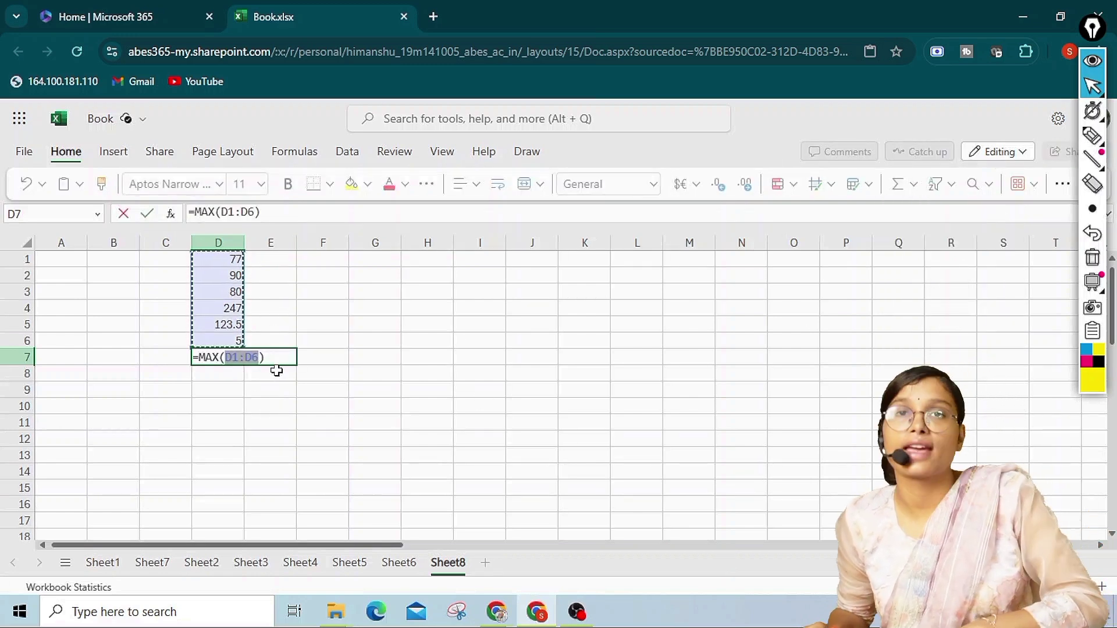
key("Return")
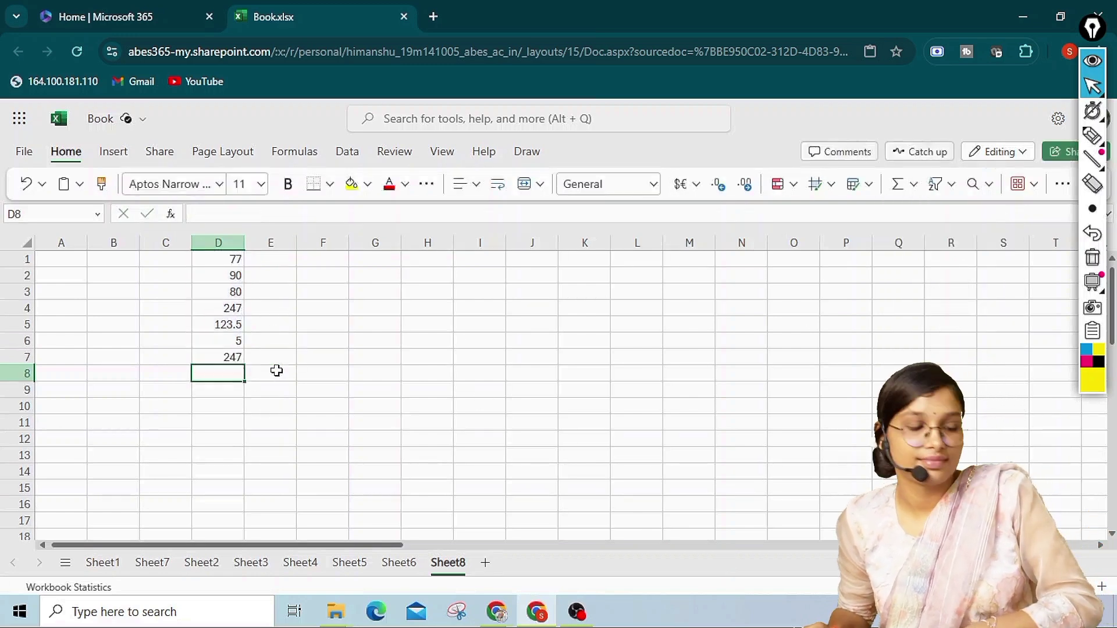
left_click(234, 358)
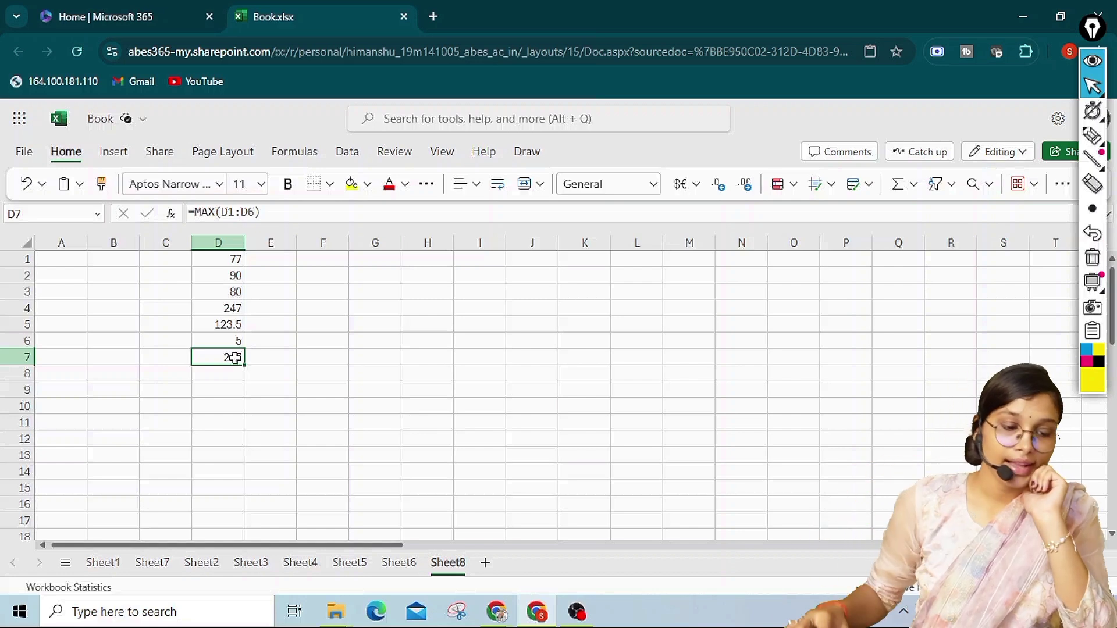
Insert the Min function over D1:D7 in cell D8 and check its formula
left_click(225, 374)
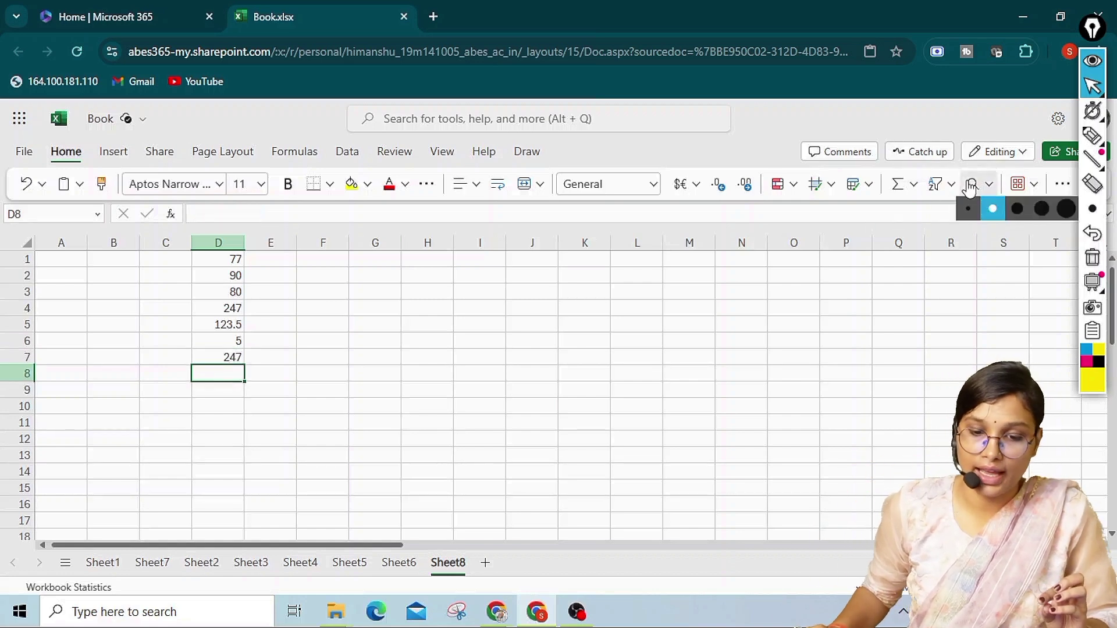
left_click(914, 185)
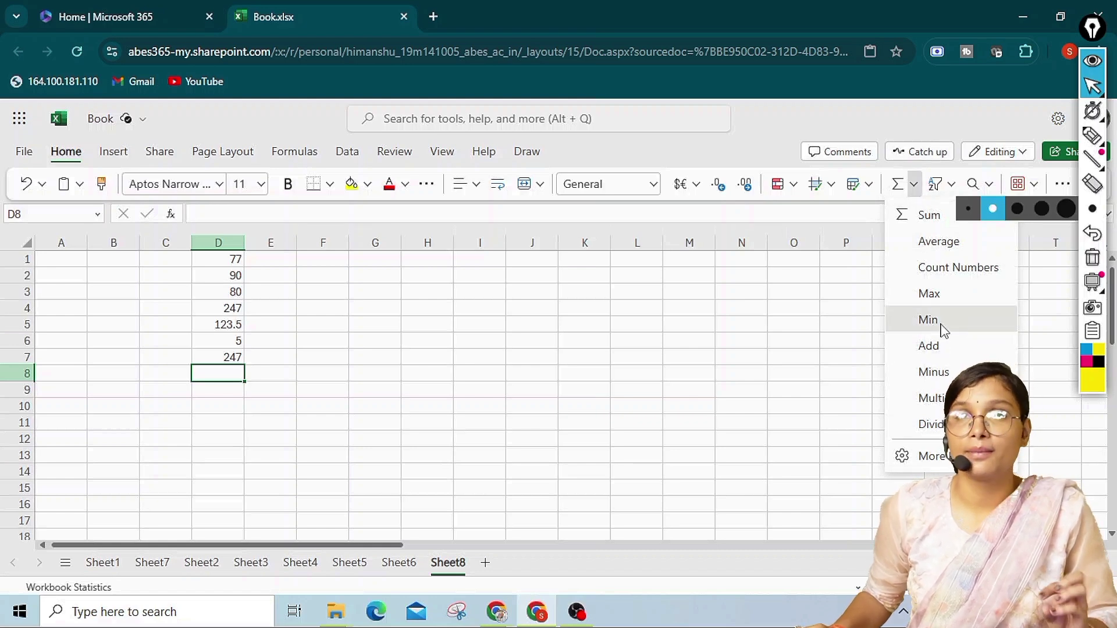
left_click(942, 325)
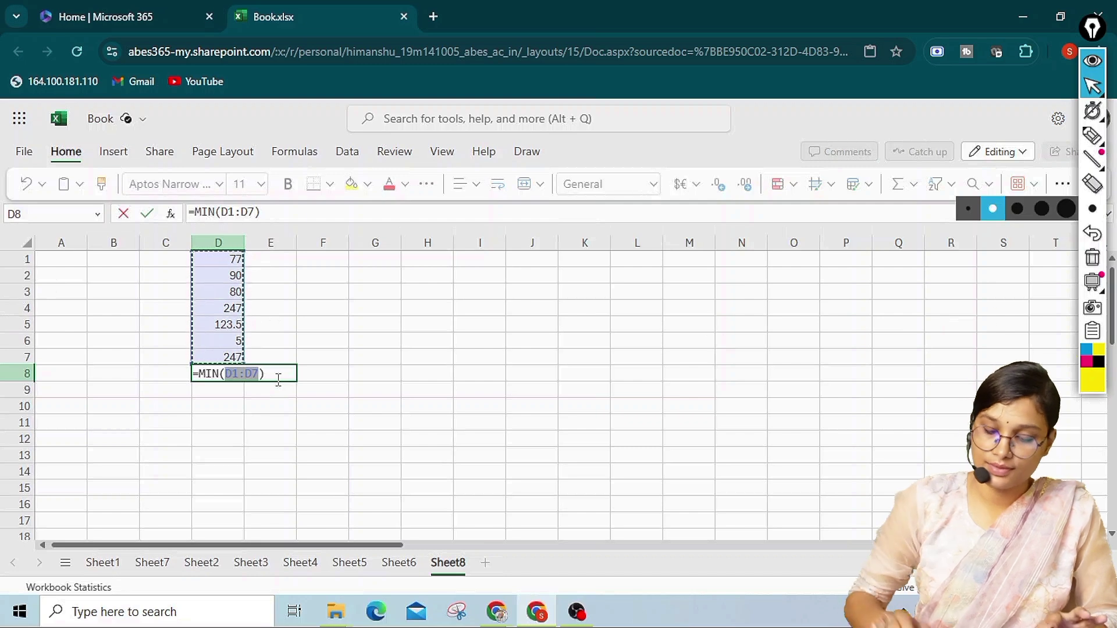
key("Return")
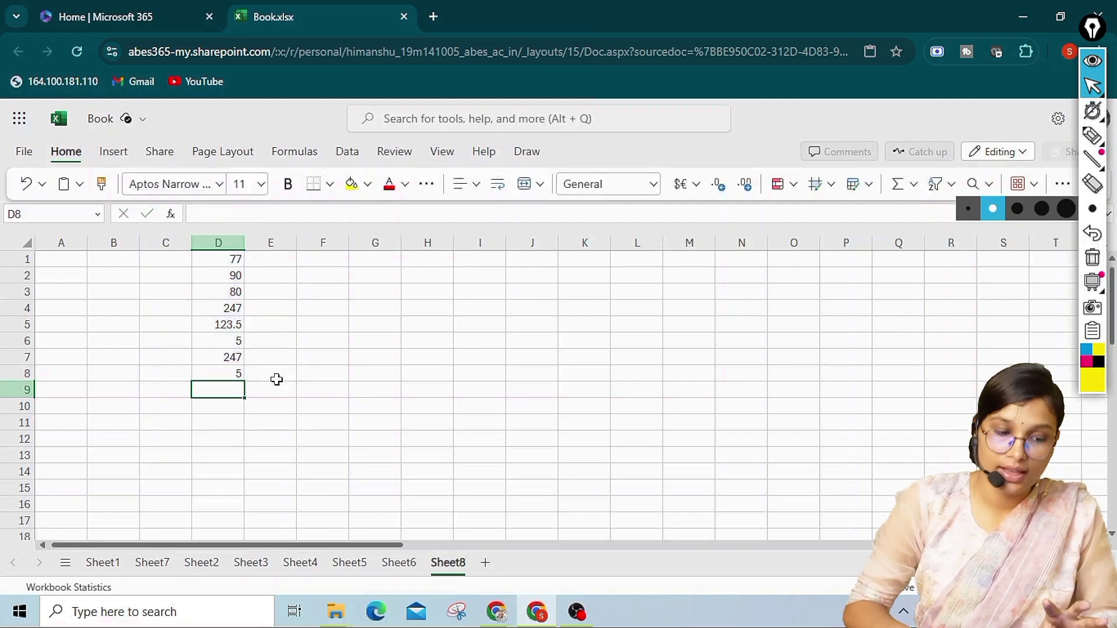
left_click(226, 377)
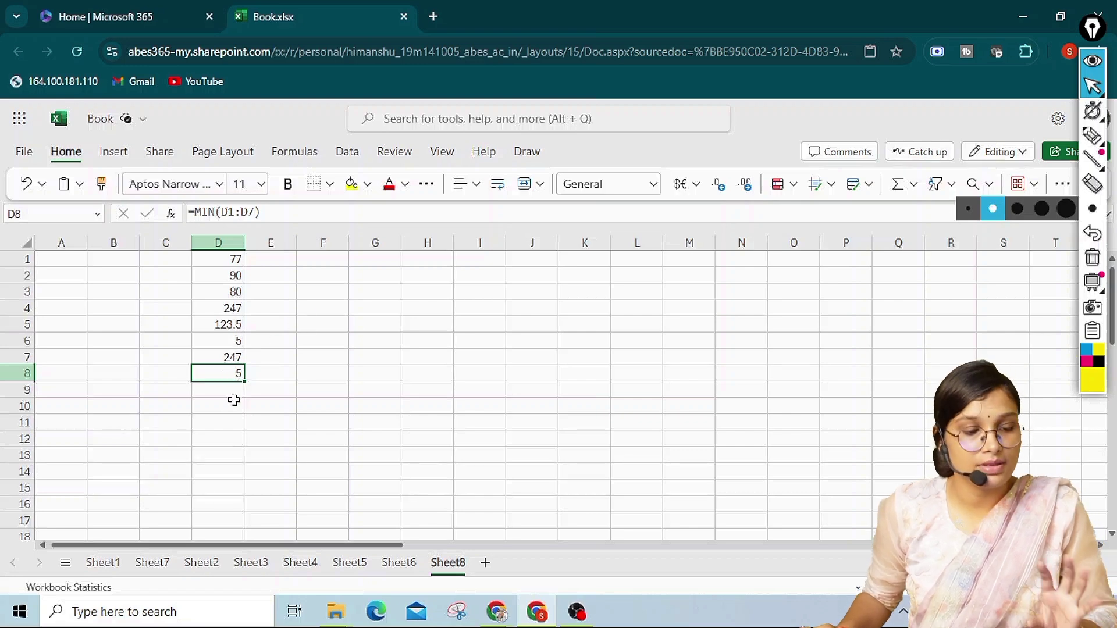
Use the Add function in cell D9 to enter the formula =D8+D7, and check it
left_click(237, 391)
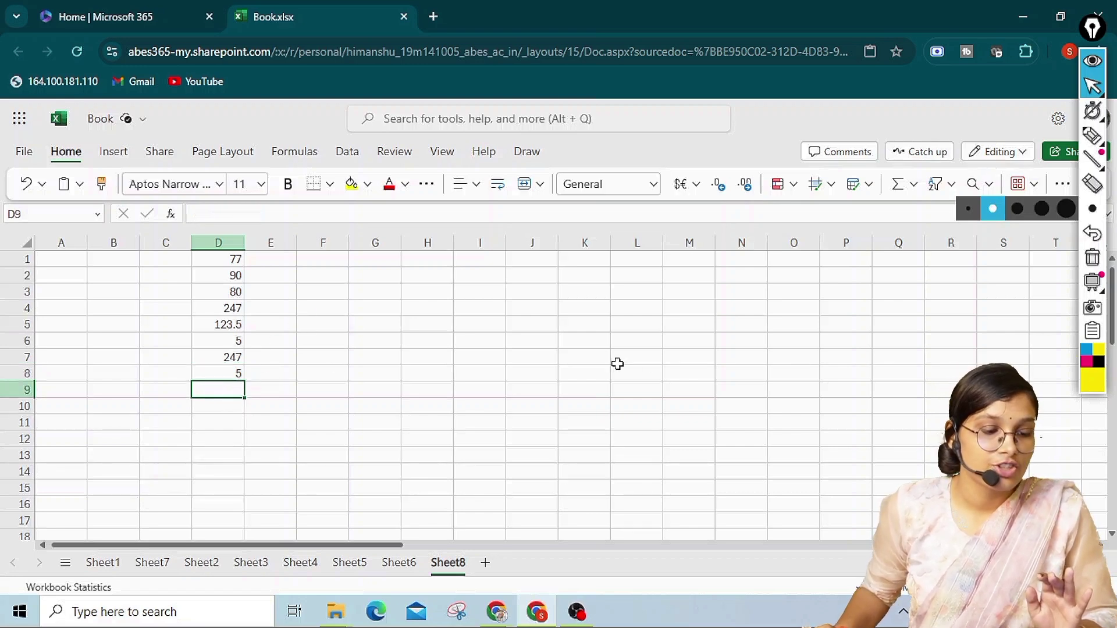
left_click(915, 186)
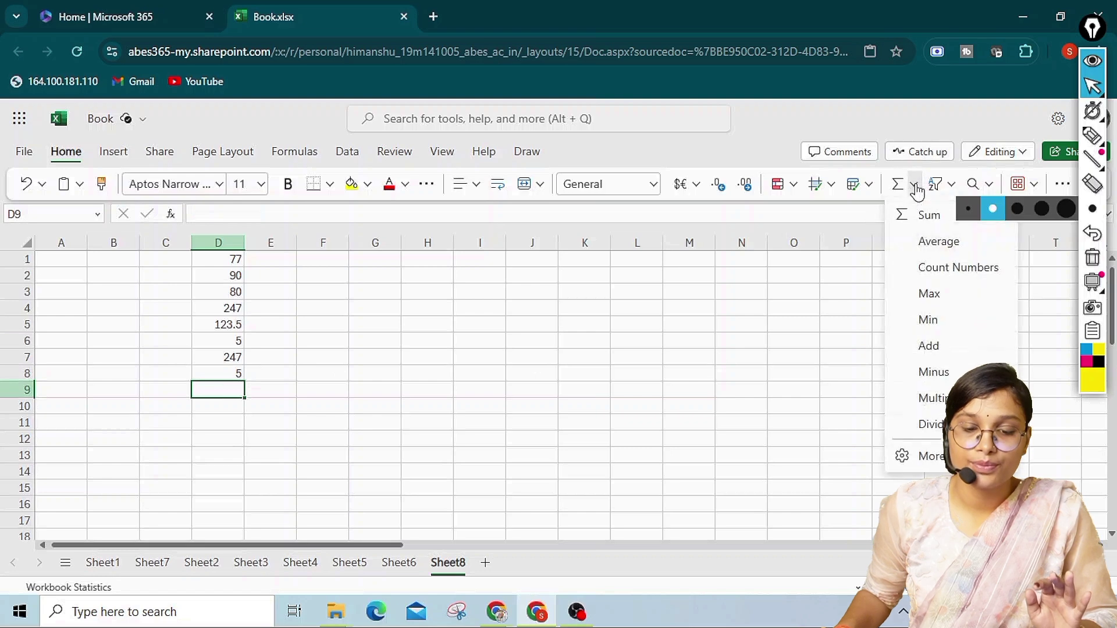
left_click(947, 349)
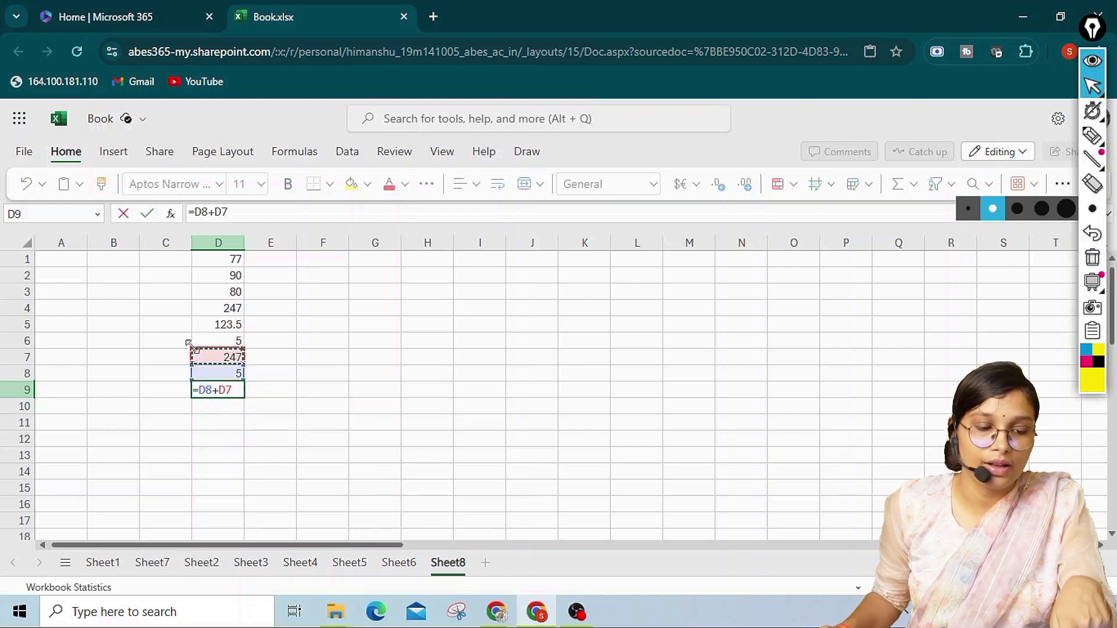
key("Return")
left_click(230, 395)
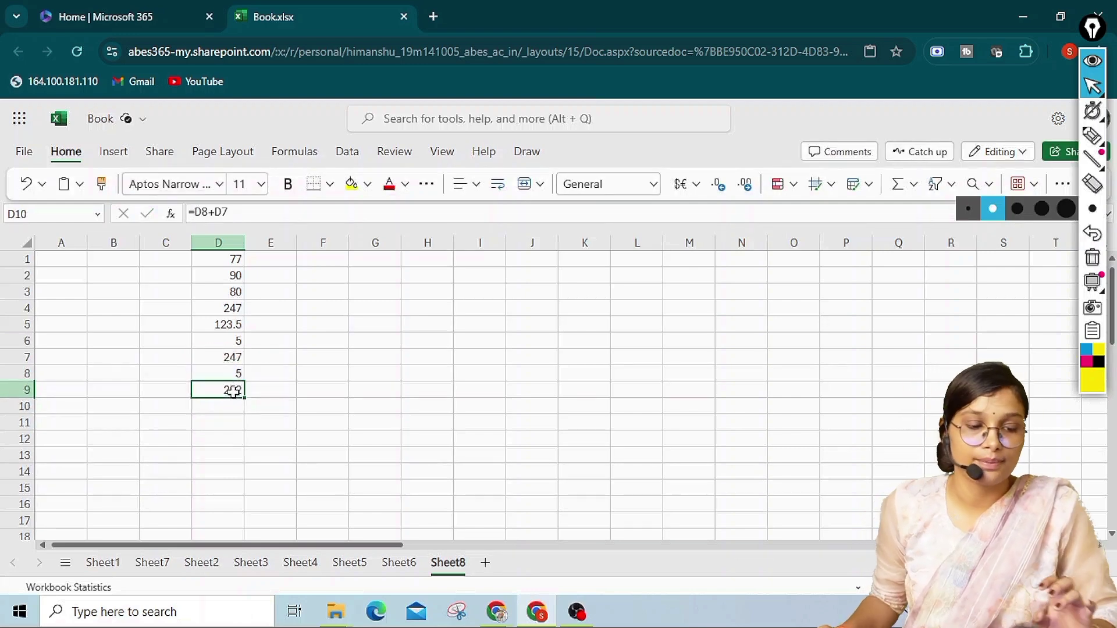
Use the Minus function in cell D10 to enter the formula =D9-D8, and check it
left_click(239, 410)
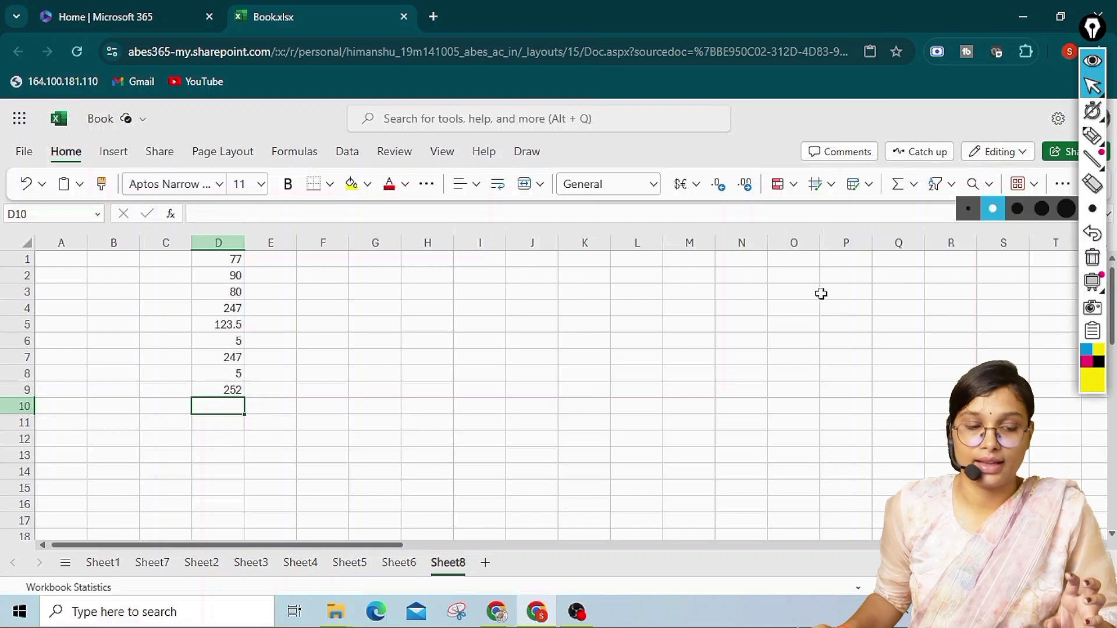
left_click(912, 185)
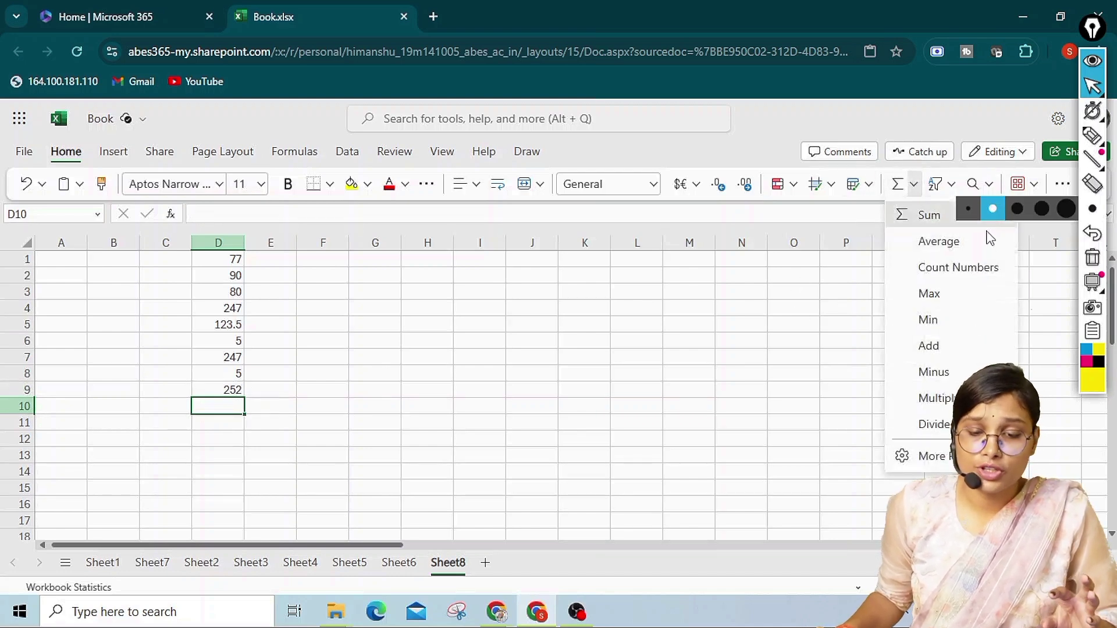
left_click(933, 372)
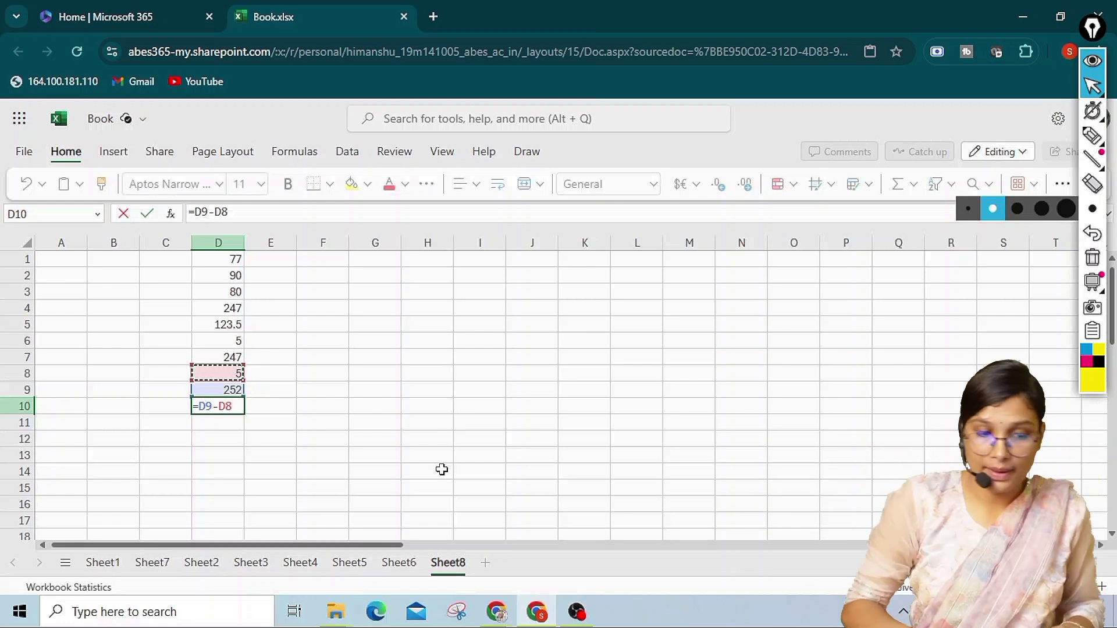
key("Return")
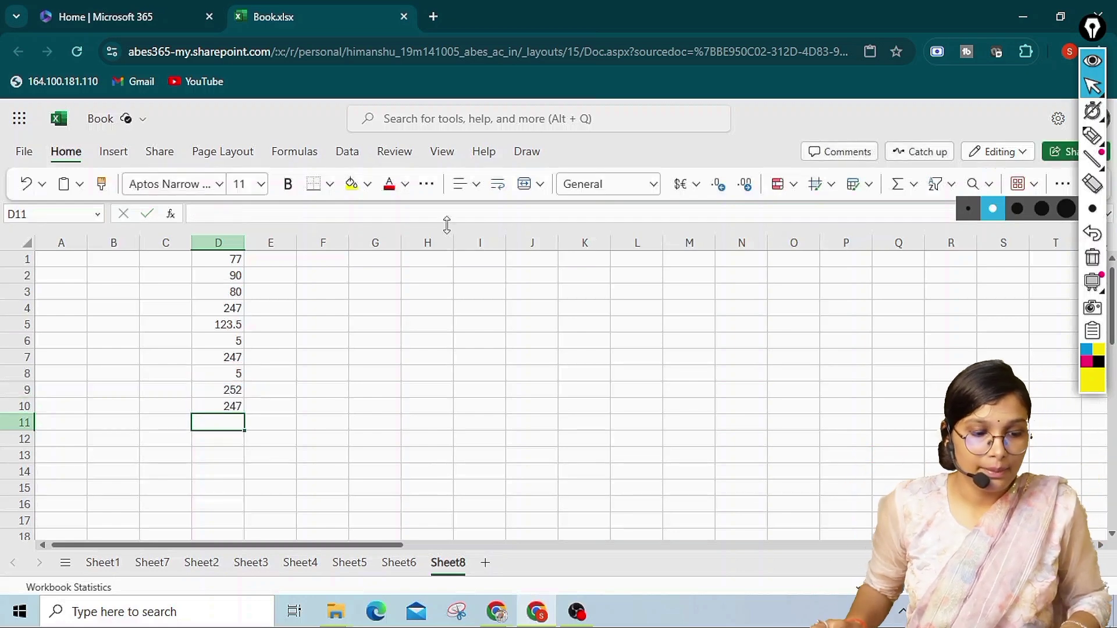
left_click(241, 409)
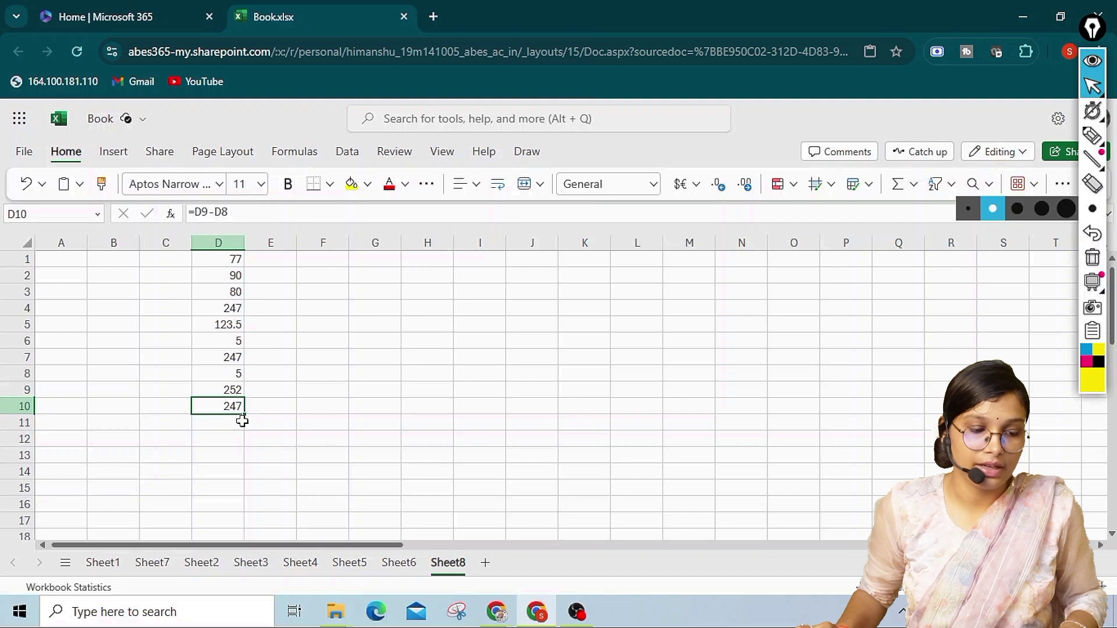
key("Return")
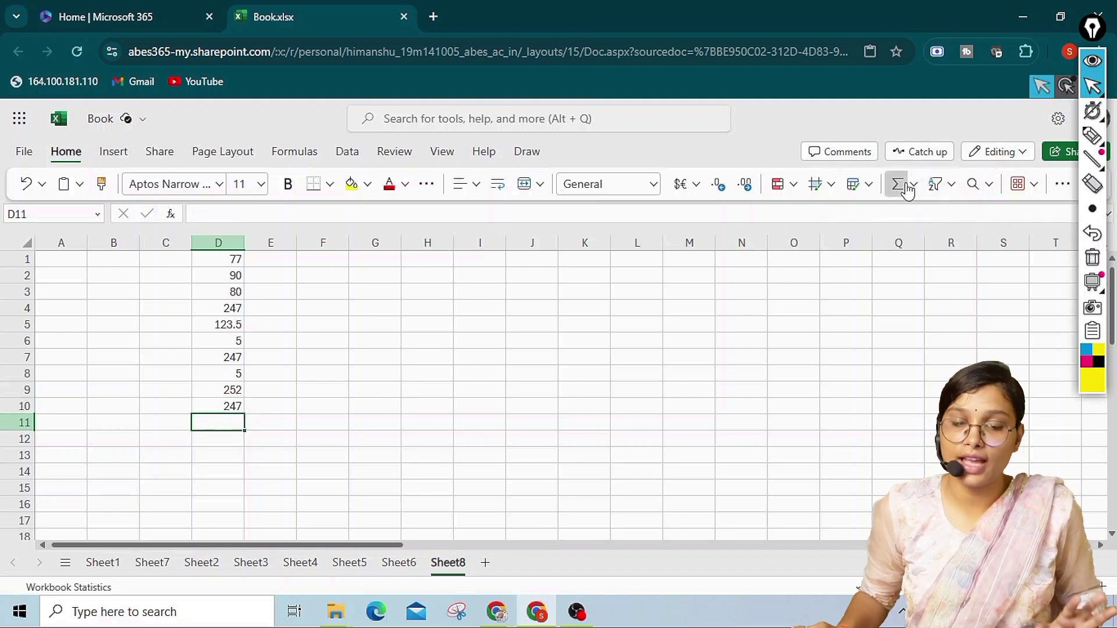
left_click(906, 191)
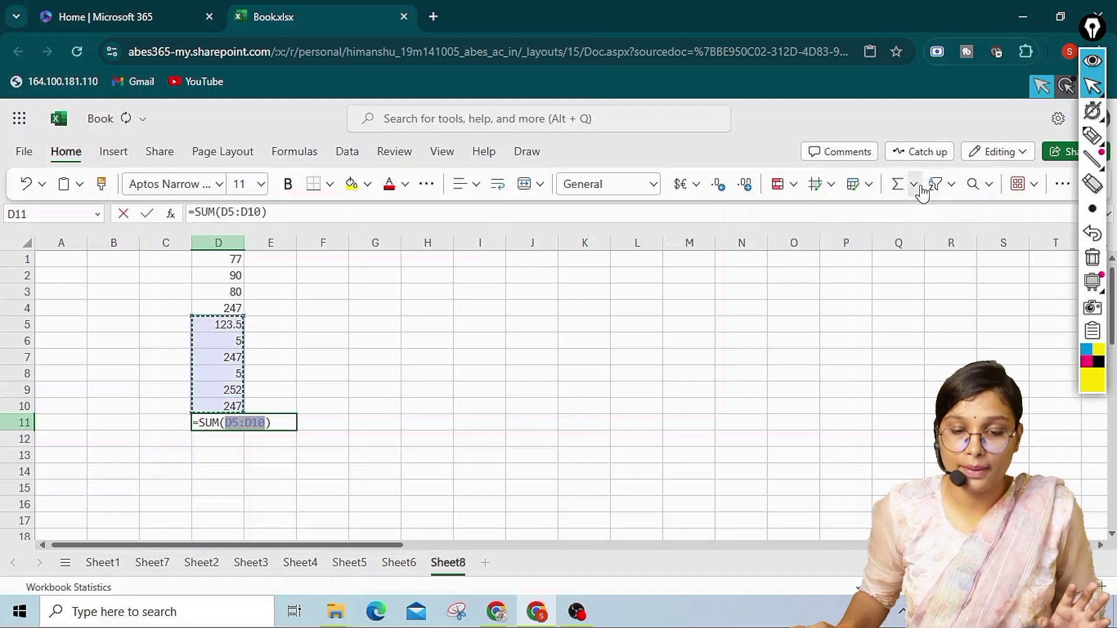
left_click(316, 326)
left_click(312, 437)
left_click_drag(255, 469, 326, 437)
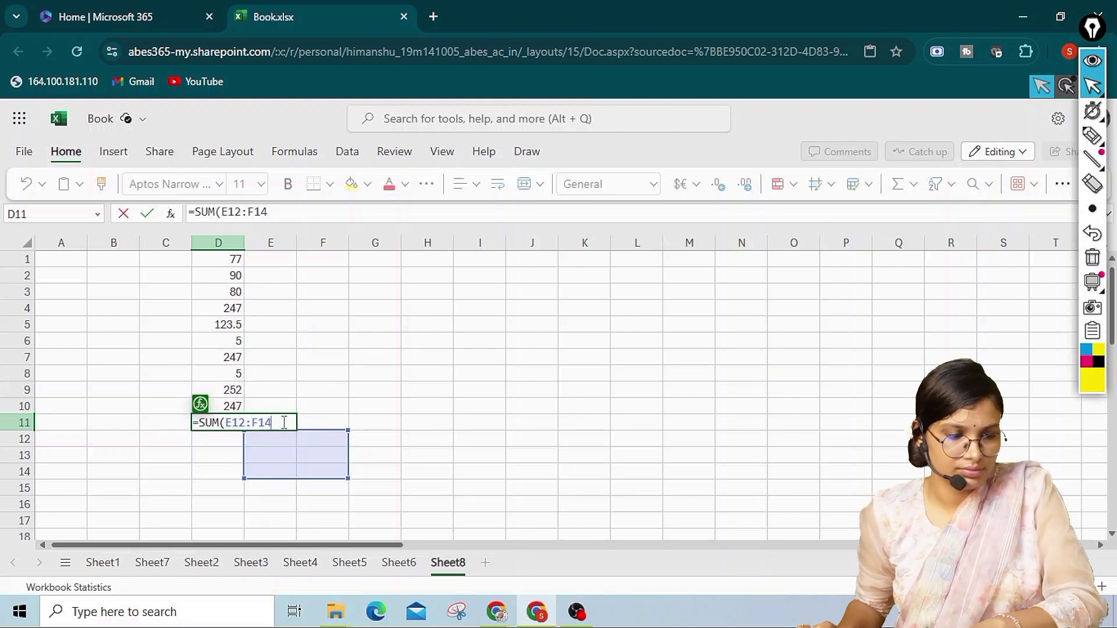
key("BackSpace")
key("BackSpace")
key("BackSpace")
key("BackSpace")
key("BackSpace")
key("BackSpace")
key("BackSpace")
key("BackSpace")
key("BackSpace")
key("BackSpace")
key("BackSpace")
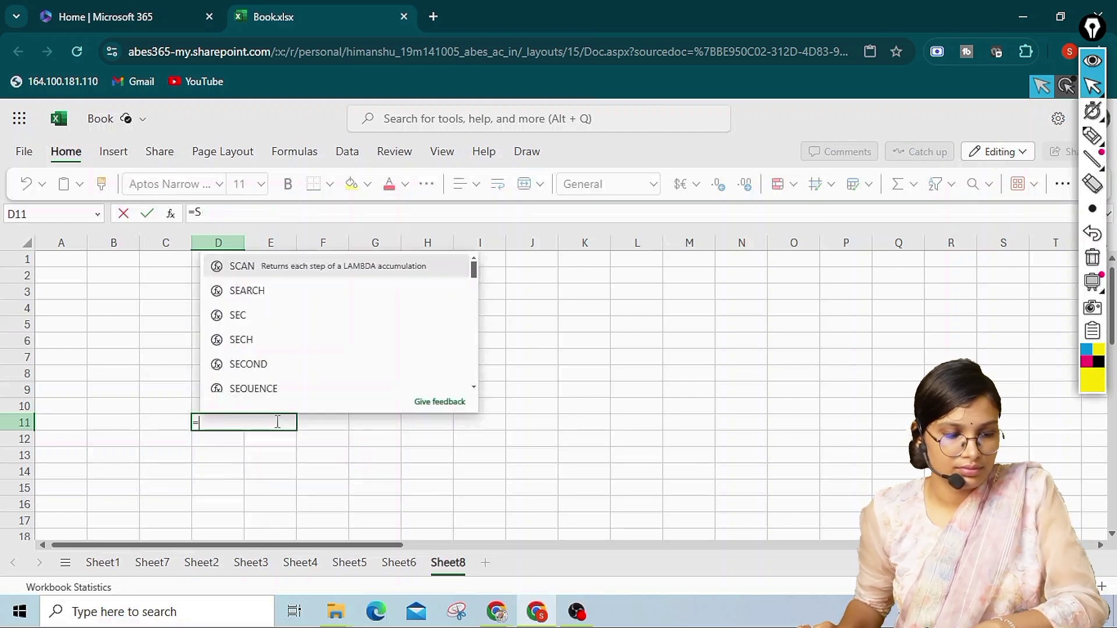
key("BackSpace")
left_click(195, 449)
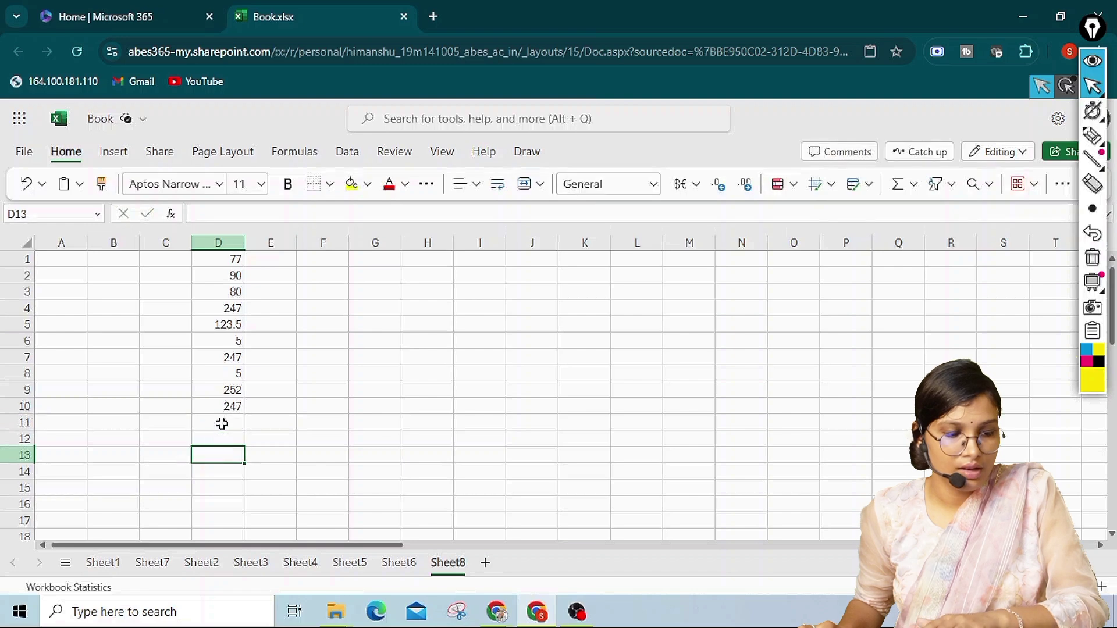
Use the Multiply function in cell D11 to enter the formula =D10*D9, and check it
left_click(222, 423)
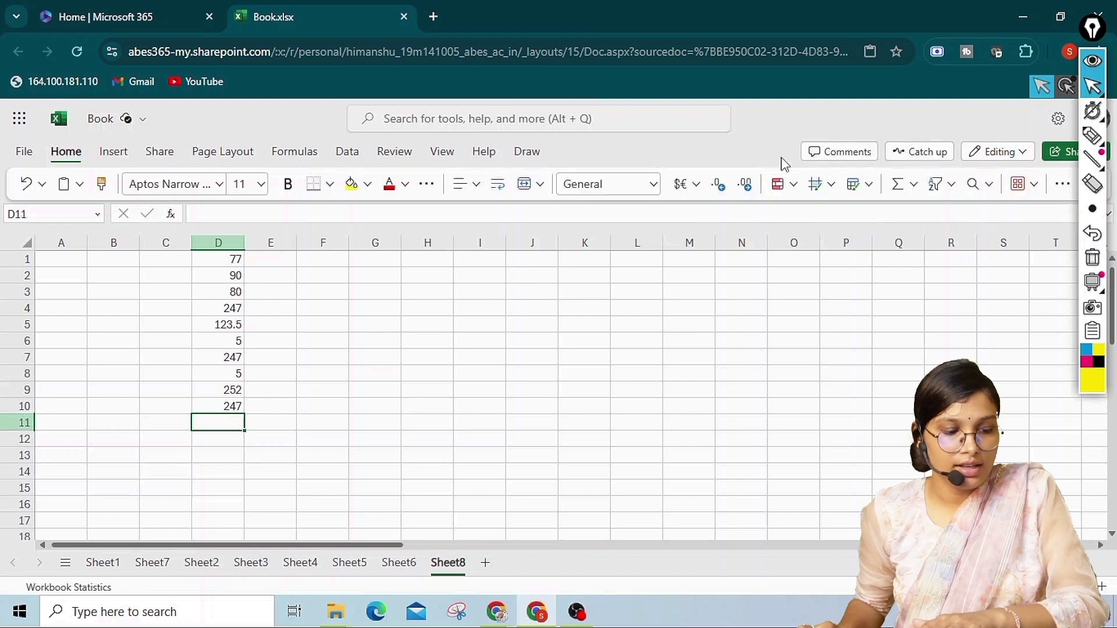
left_click(914, 186)
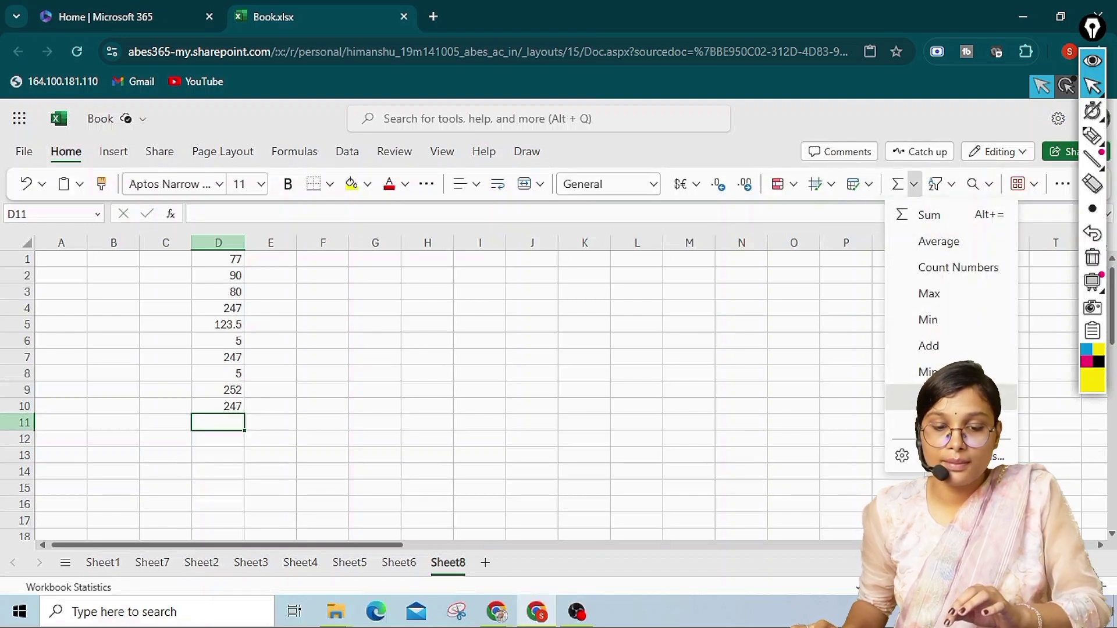
left_click(931, 397)
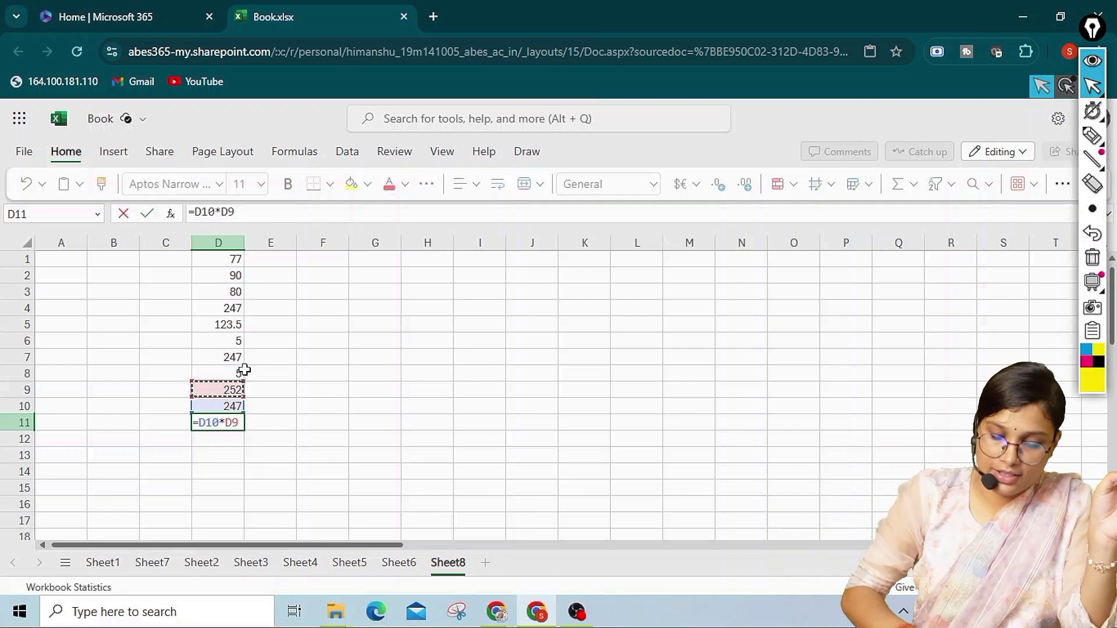
key("Return")
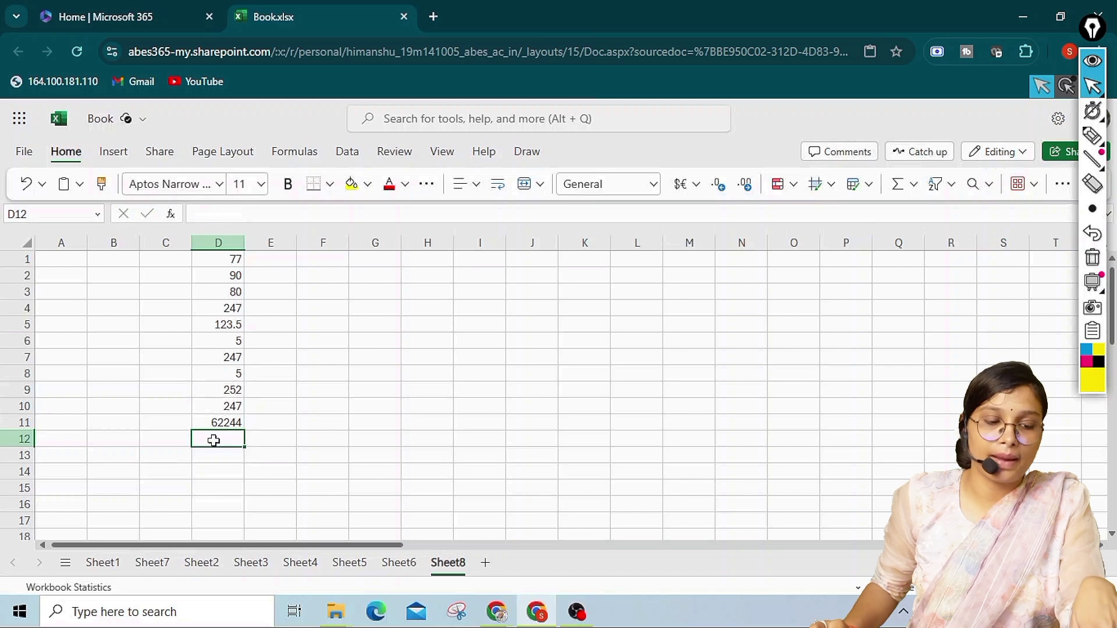
left_click(229, 425)
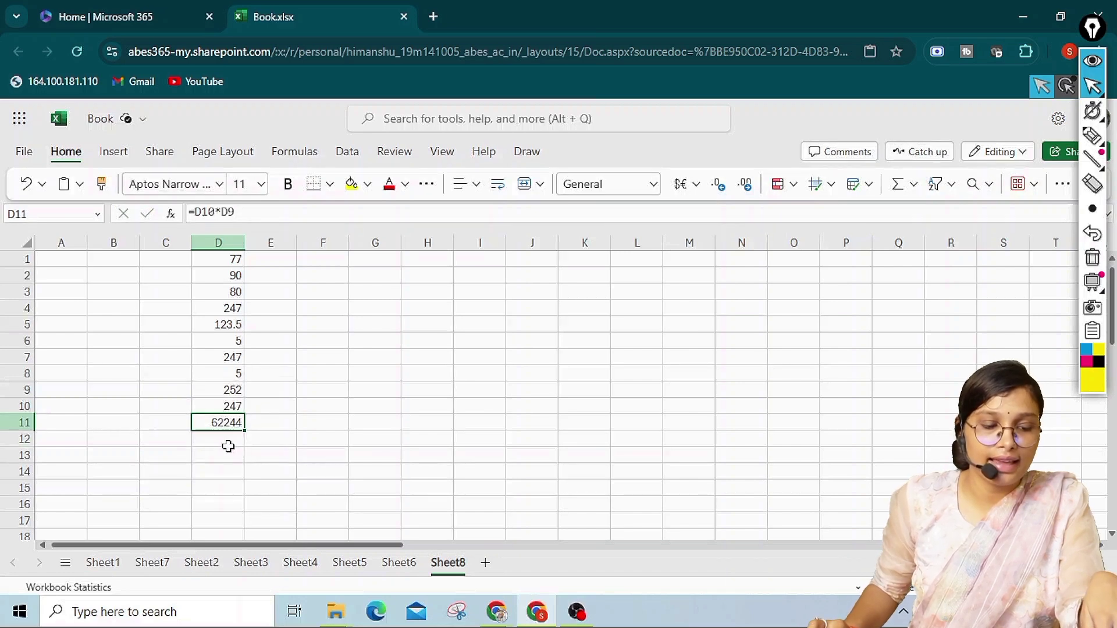
Use the Divide function in cell D12 to enter the formula =D11/D10
left_click(229, 439)
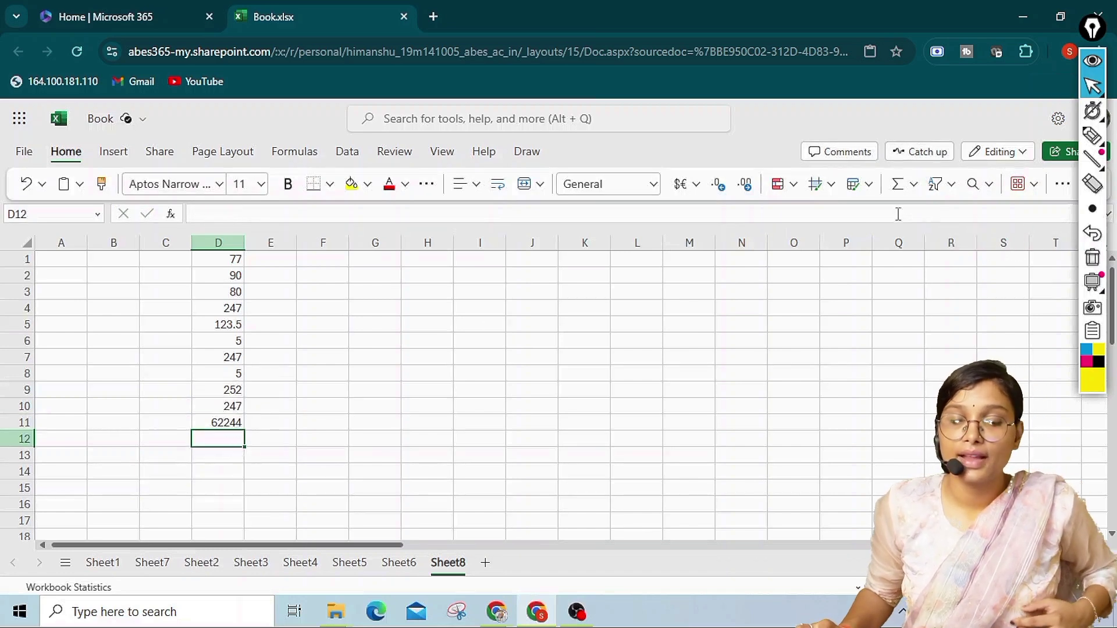
left_click(914, 184)
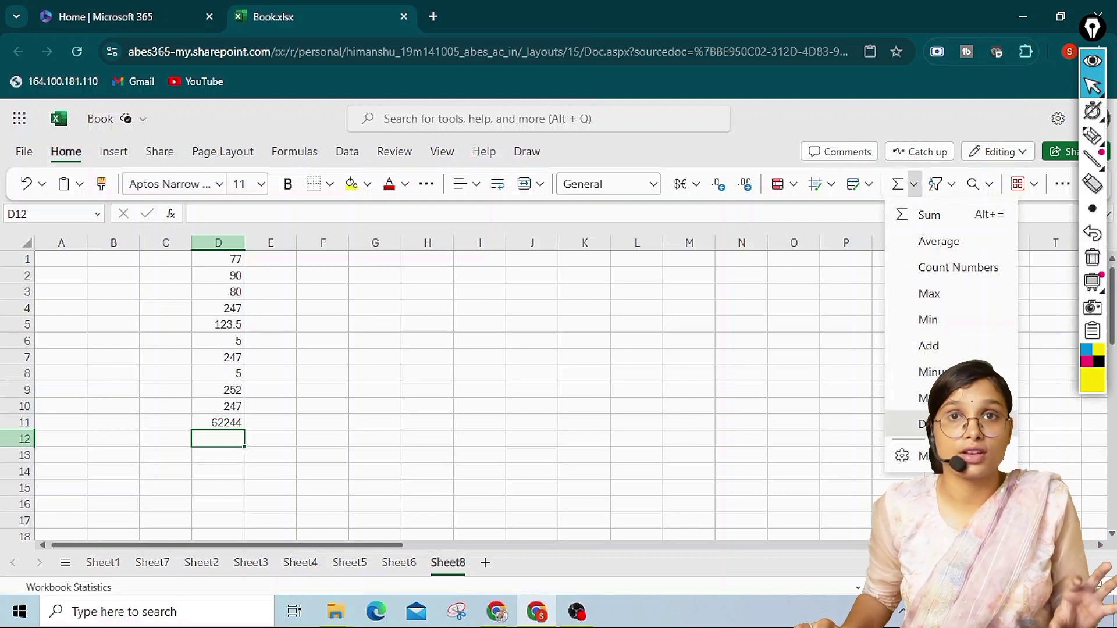
left_click(930, 424)
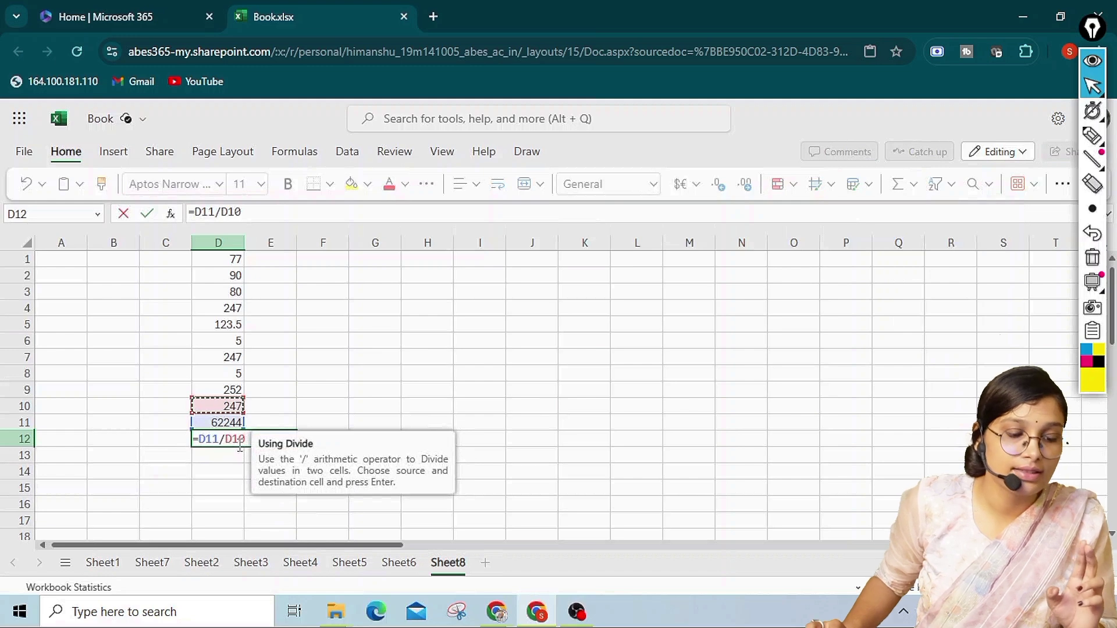
key("Return")
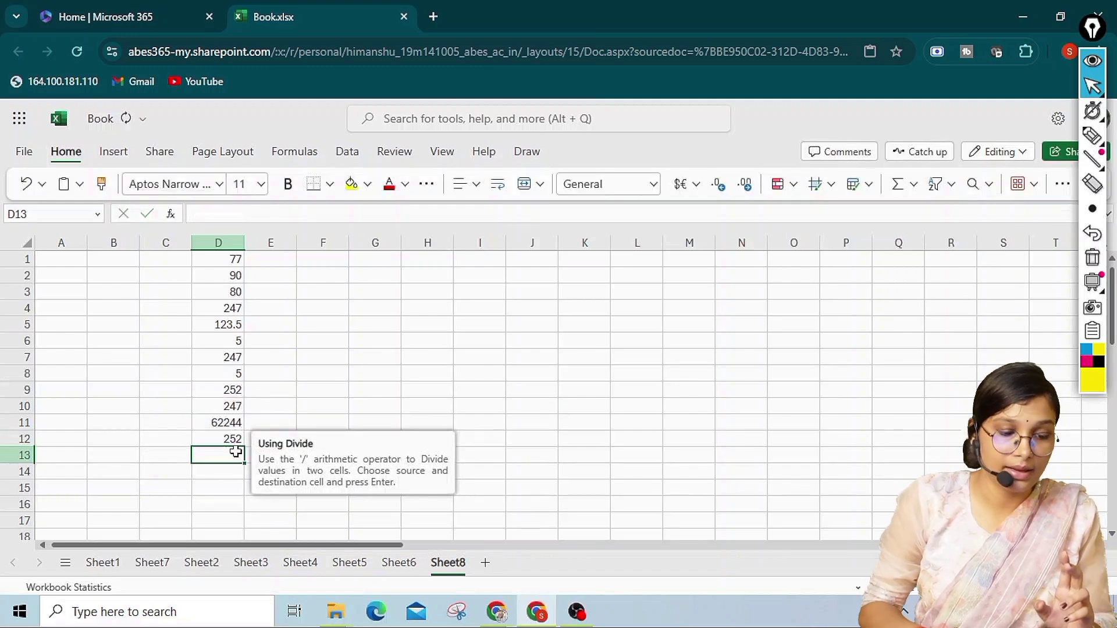